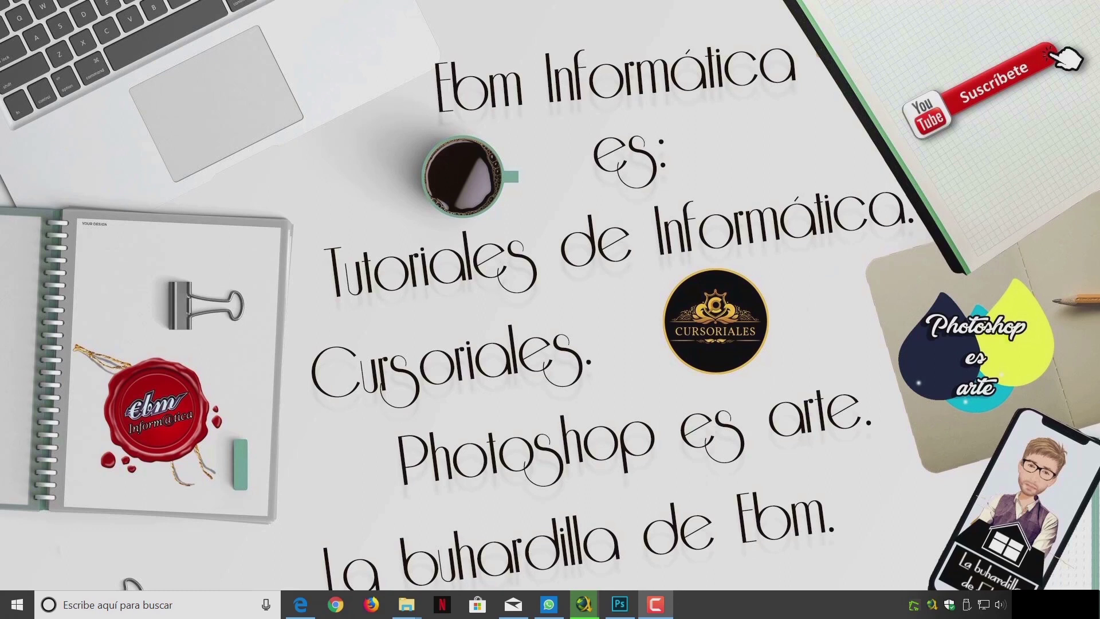
# Restore the Photoshop window showing the Tokyo night street photo Sample.jpg
pyautogui.click(620, 604)
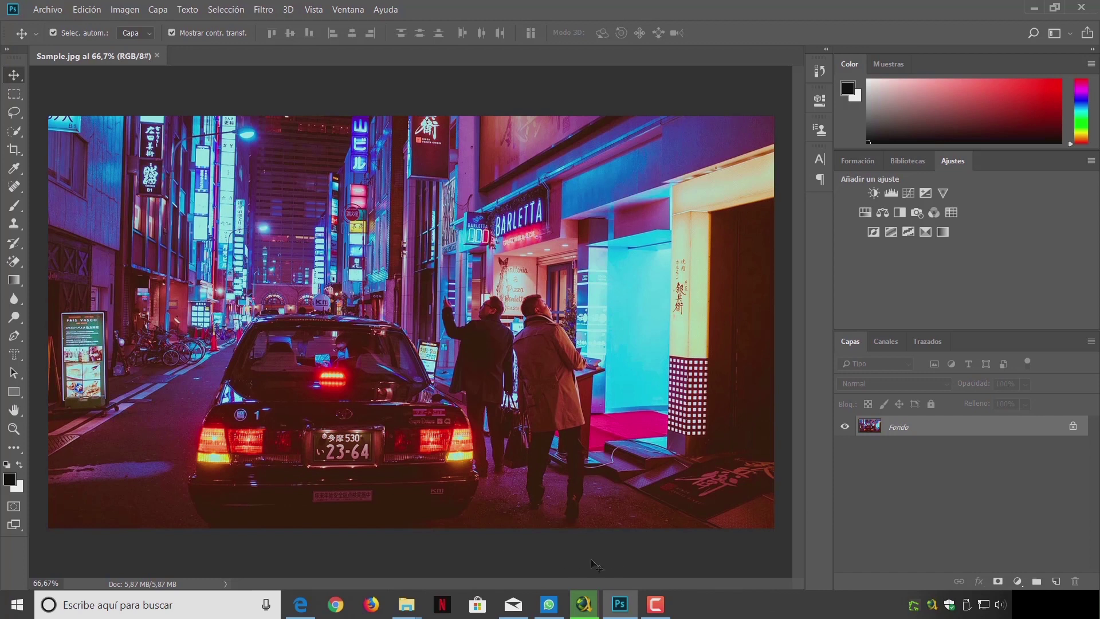
# Unlock the Fondo layer as Capa 0 and convert it into a smart object
pyautogui.click(1073, 428)
pyautogui.moveTo(548, 603)
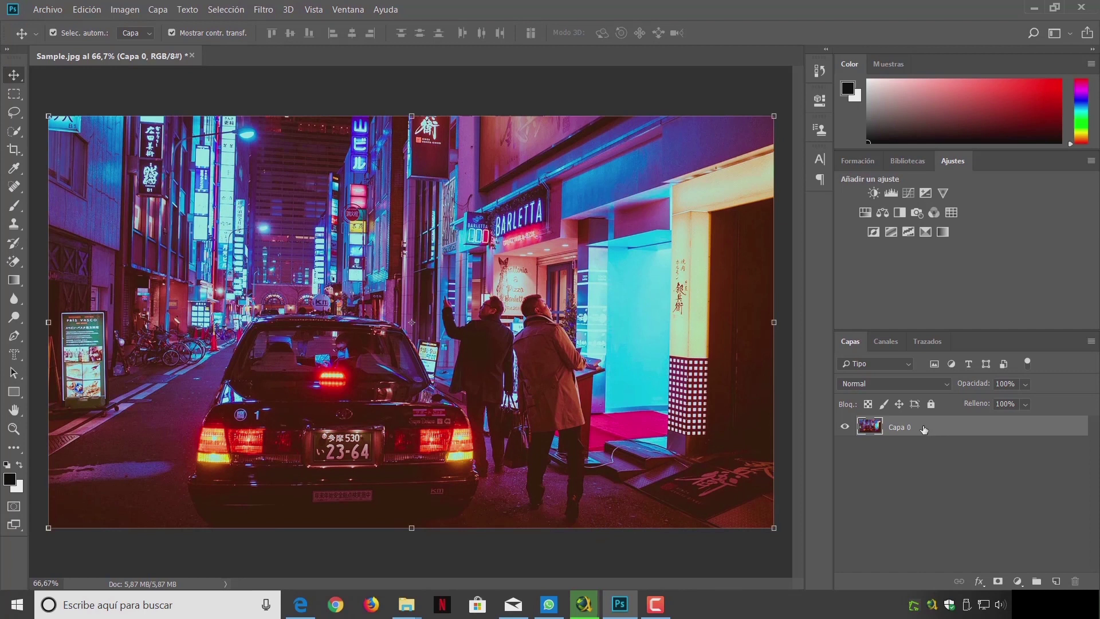
pyautogui.rightClick(923, 429)
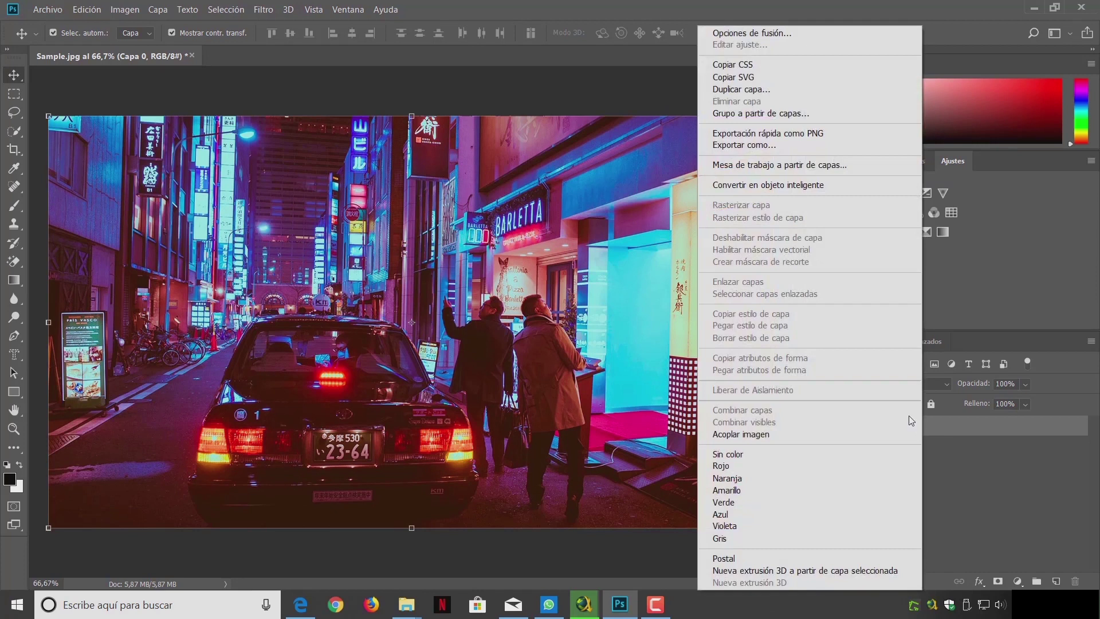
pyautogui.click(840, 185)
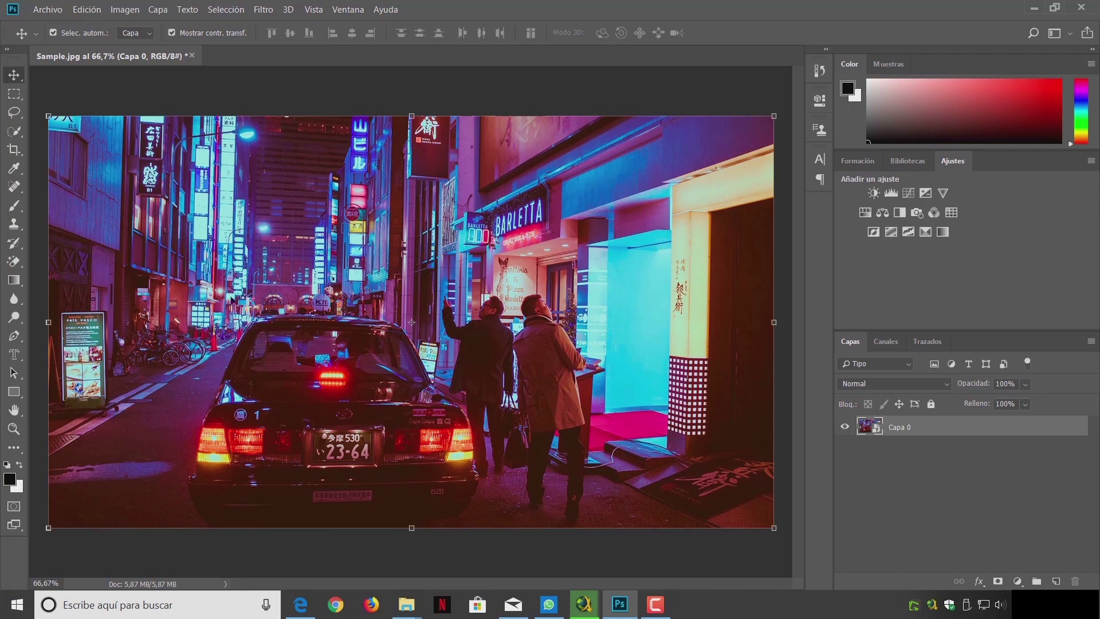
pyautogui.click(125, 10)
pyautogui.moveTo(133, 43)
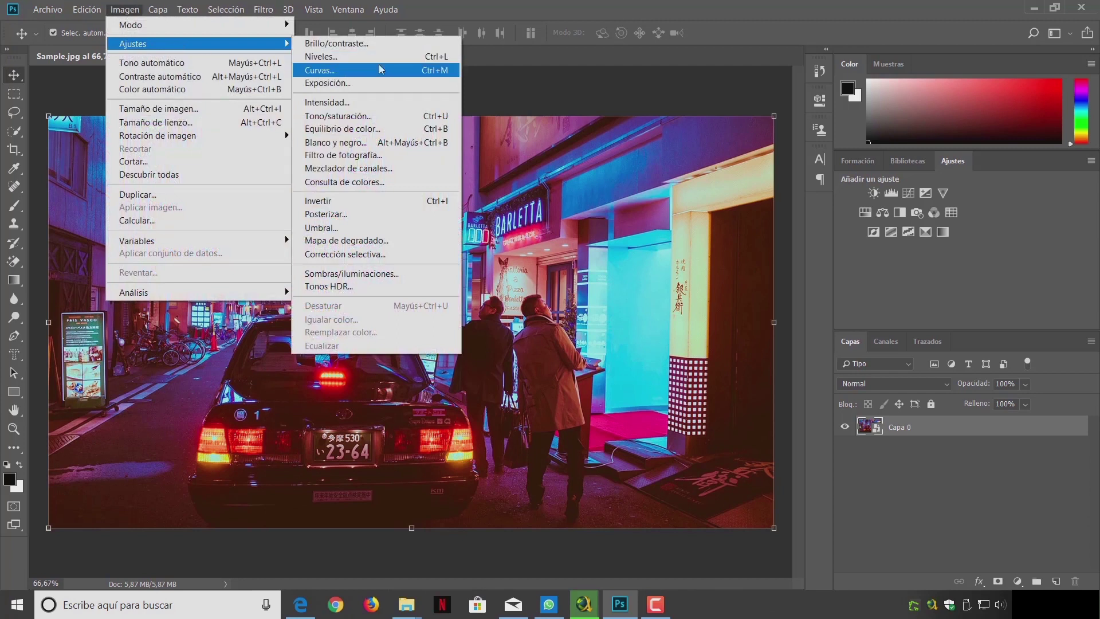
# Apply Niveles as a smart filter with the midtone input slider moved to about 0,66
pyautogui.click(381, 57)
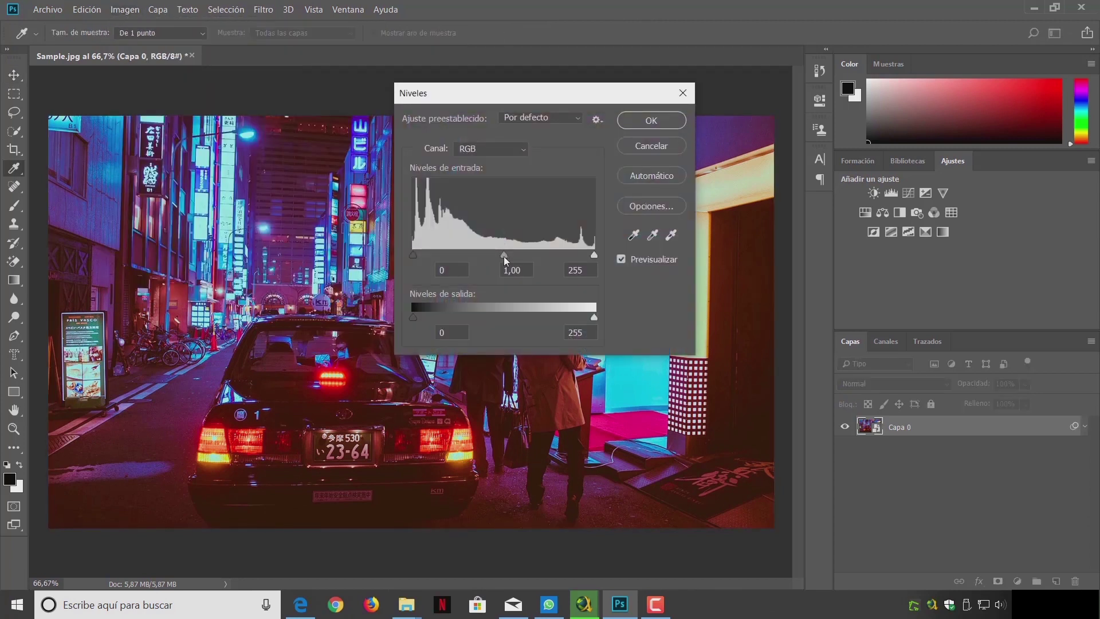
pyautogui.moveTo(504, 256); pyautogui.dragTo(525, 257)
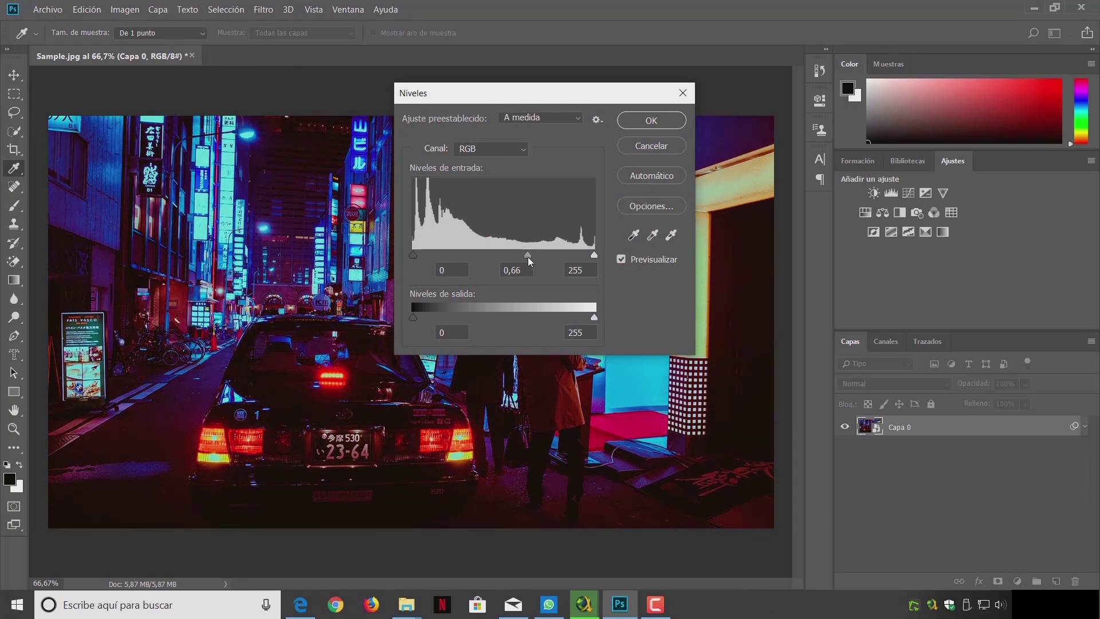
pyautogui.click(653, 120)
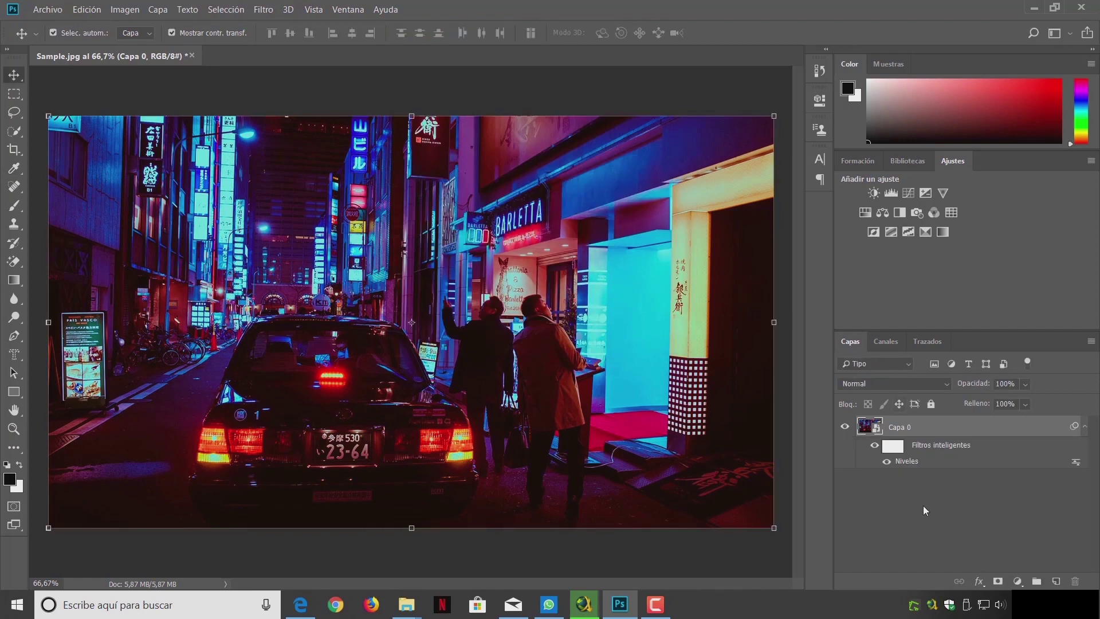
# Add a Blanco y negro adjustment layer above Capa 0
pyautogui.click(1018, 582)
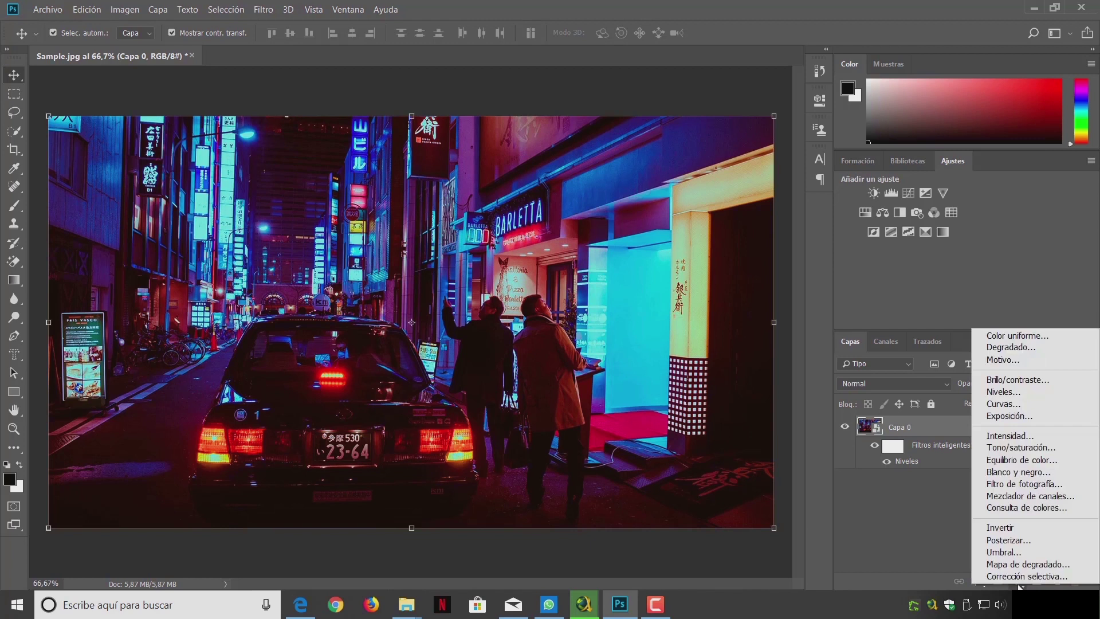
pyautogui.click(1009, 472)
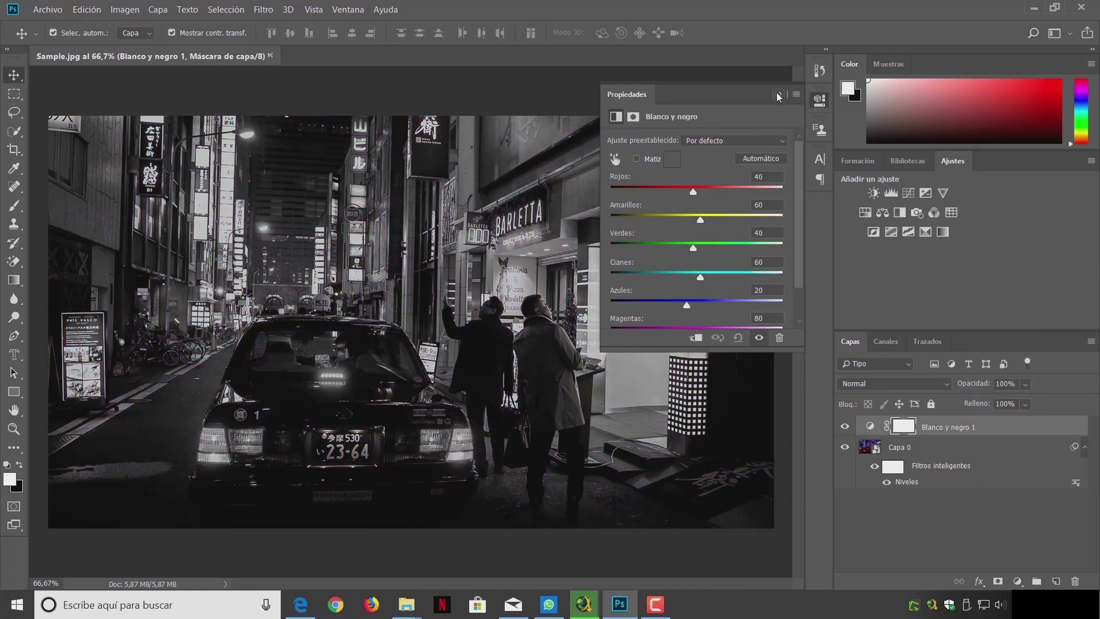
pyautogui.click(778, 95)
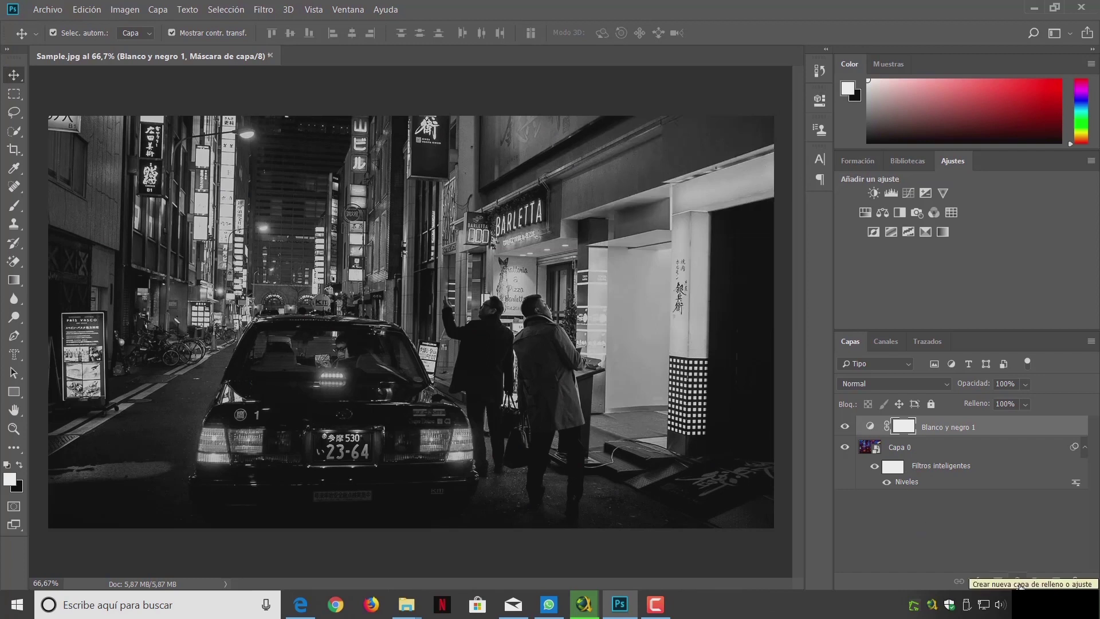
pyautogui.click(1019, 585)
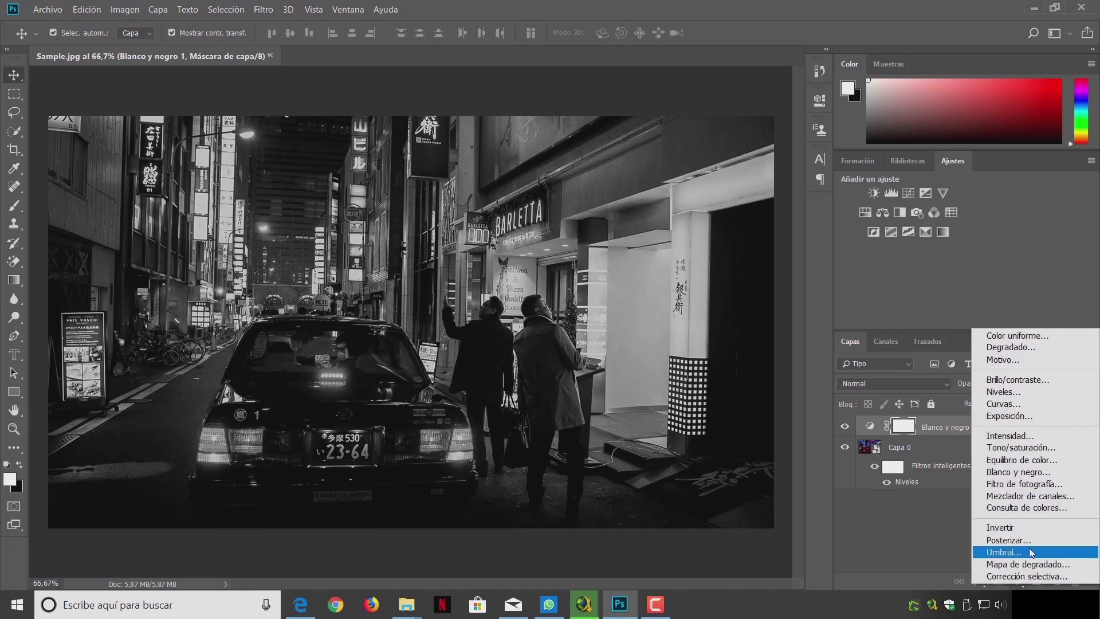
# Add a Mezclador de canales layer with output channel Verde and green set to 127%
pyautogui.click(1029, 496)
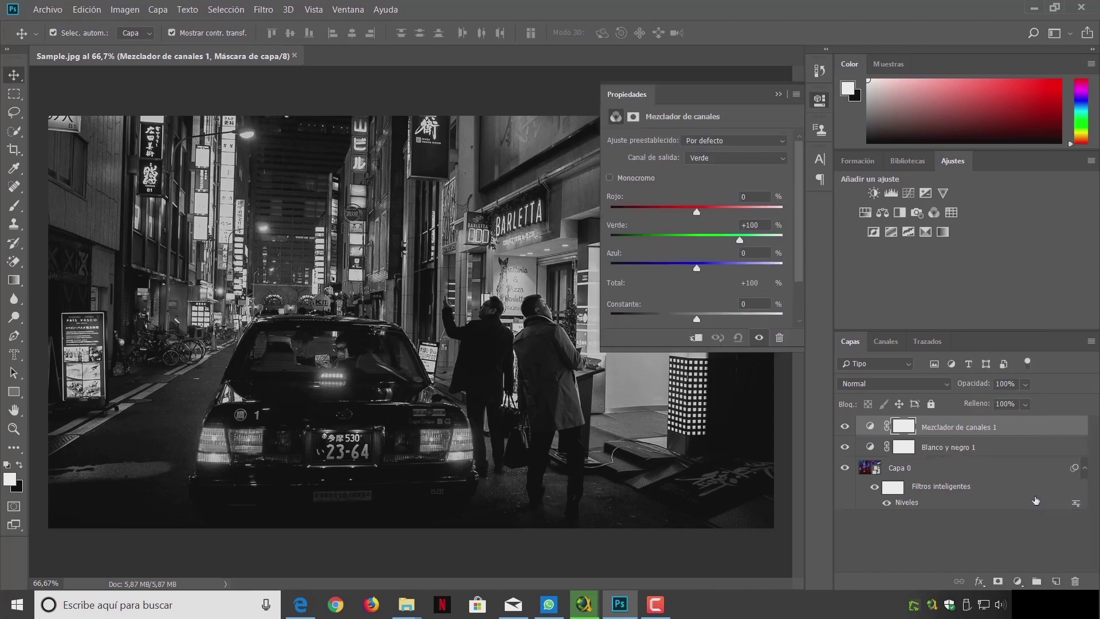
pyautogui.click(747, 160)
pyautogui.press('Escape')
pyautogui.click(751, 227)
pyautogui.write('127')
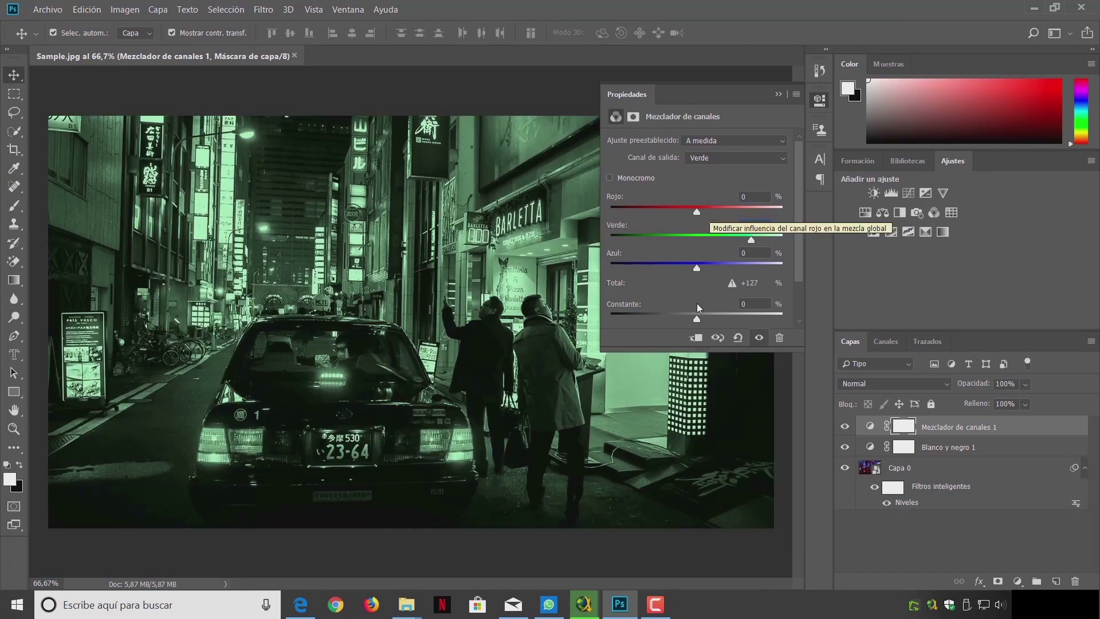
pyautogui.click(778, 95)
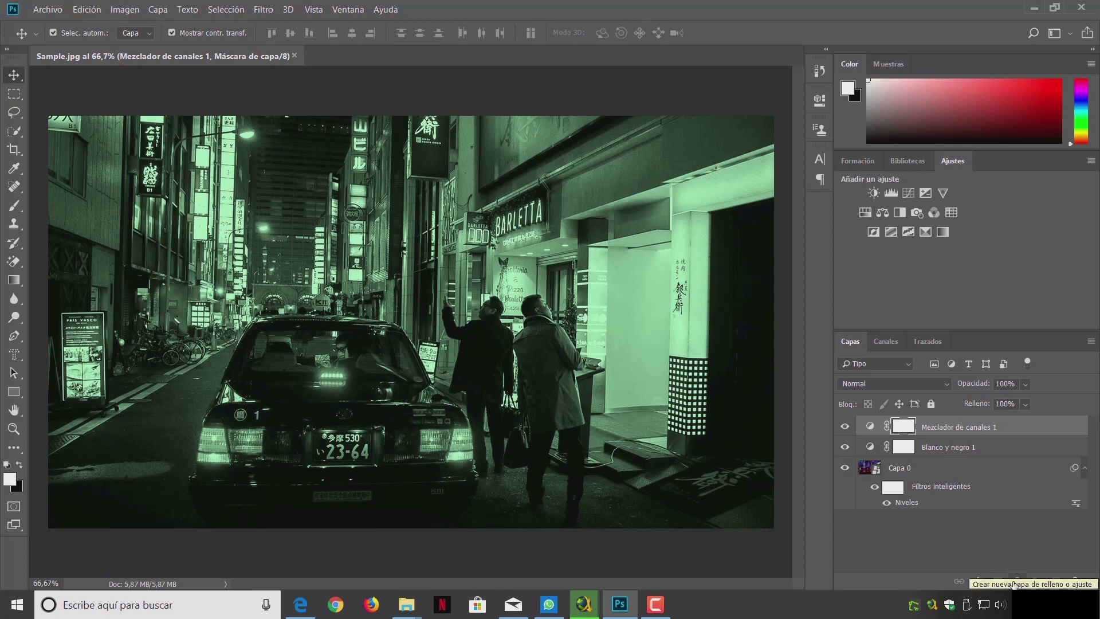
pyautogui.click(1018, 583)
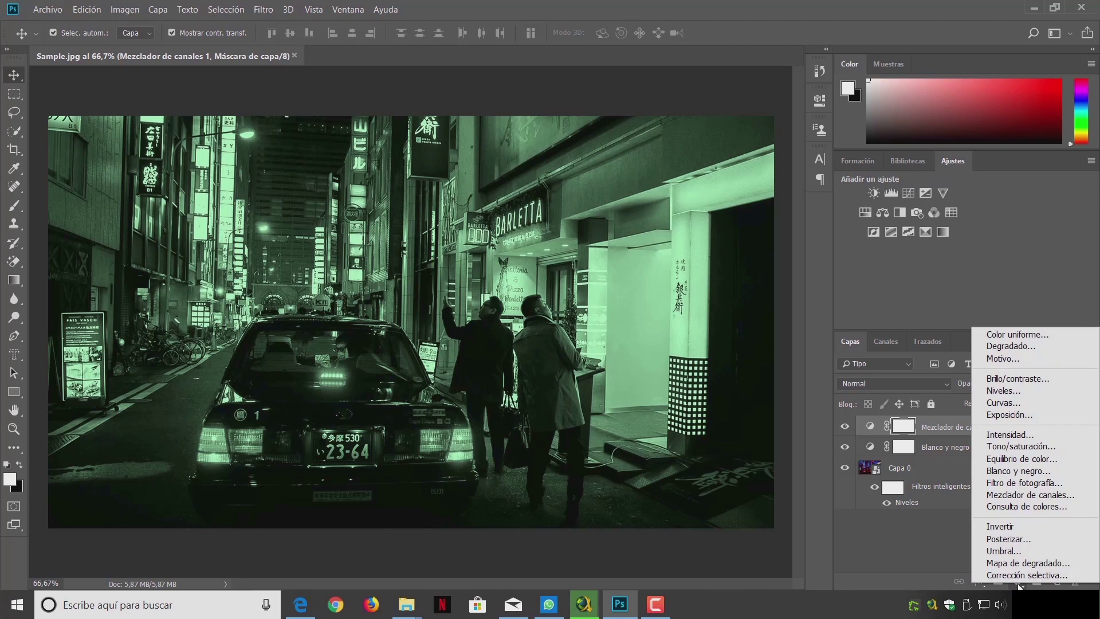
# Add an Equilibrio de color layer with Magenta/Verde 100 and Amarillo/Azul -40
pyautogui.click(1029, 458)
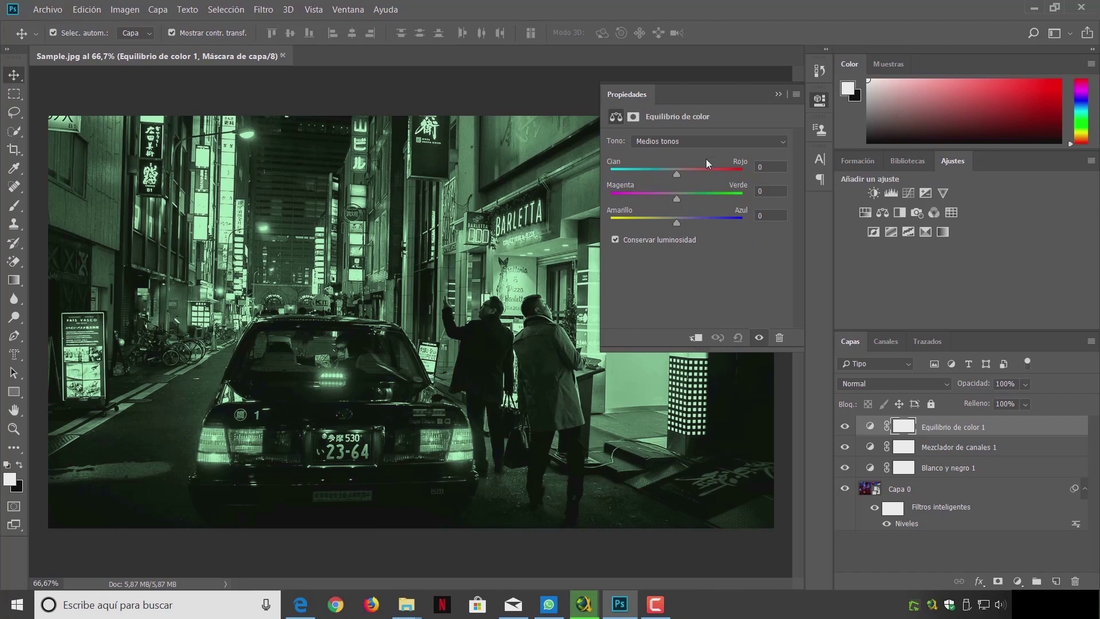
pyautogui.click(764, 191)
pyautogui.write('100')
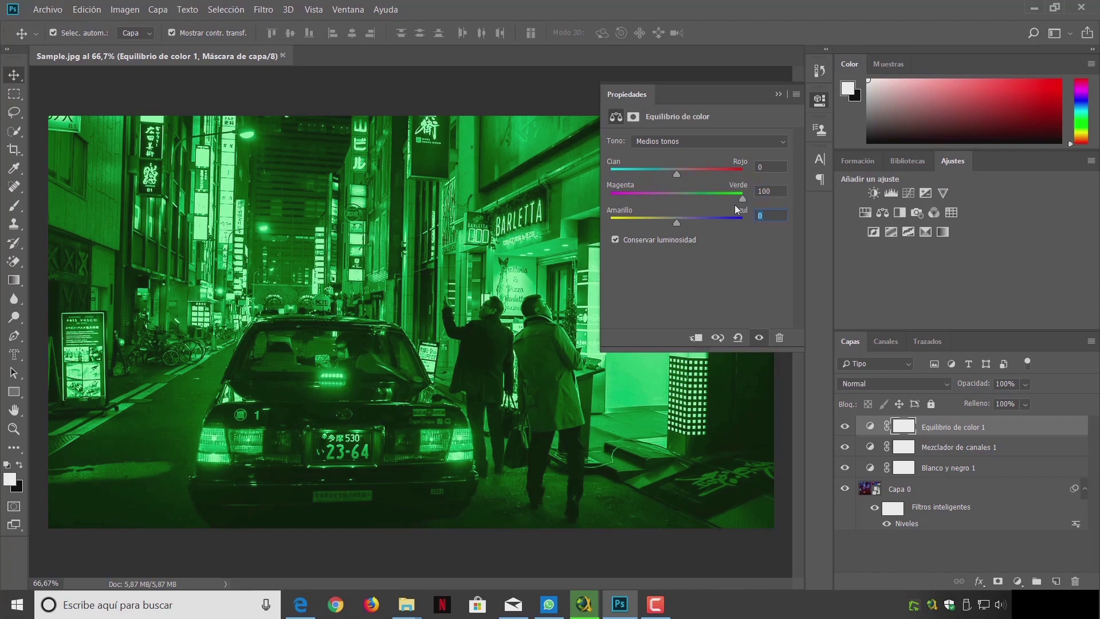
pyautogui.write('-40')
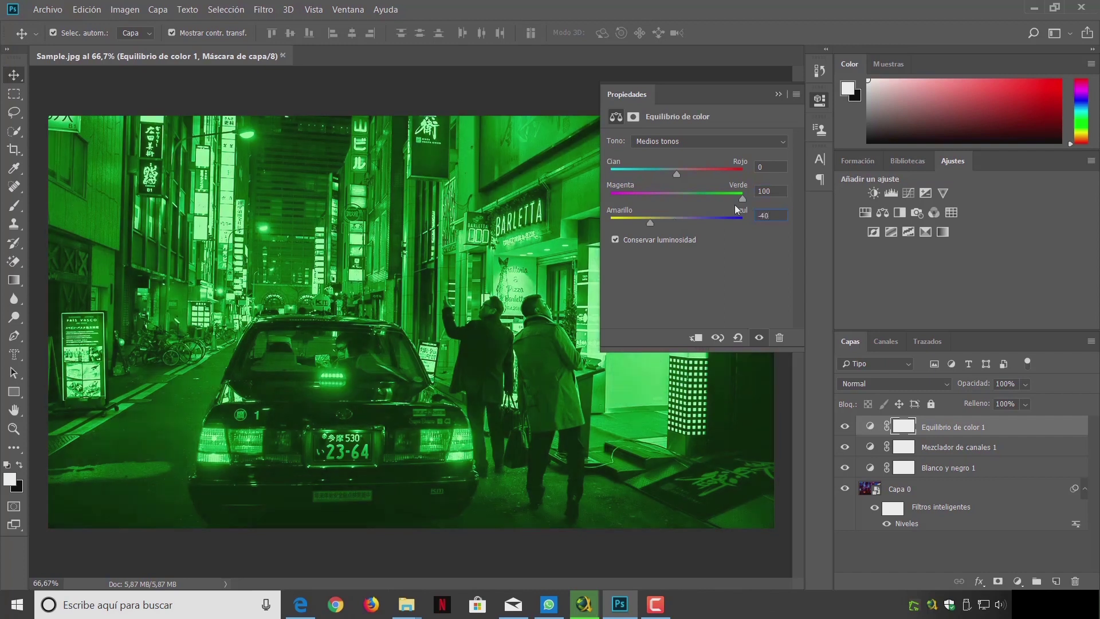
pyautogui.click(777, 93)
pyautogui.click(904, 494)
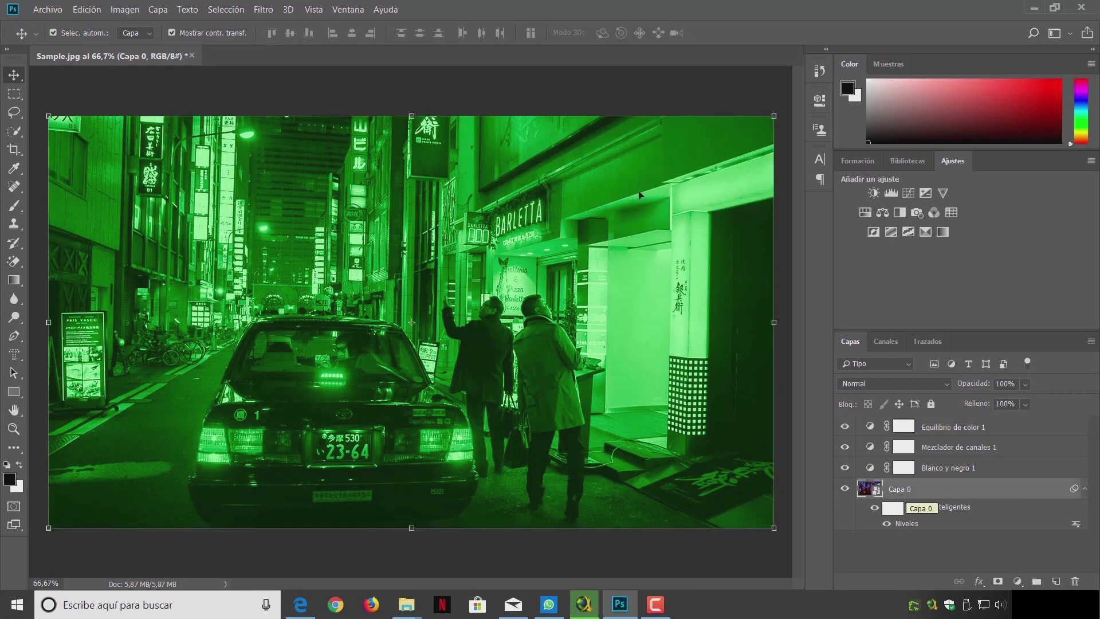
# Apply a Desenfoque gaussiano smart filter with a 1,0-pixel radius to Capa 0
pyautogui.click(260, 10)
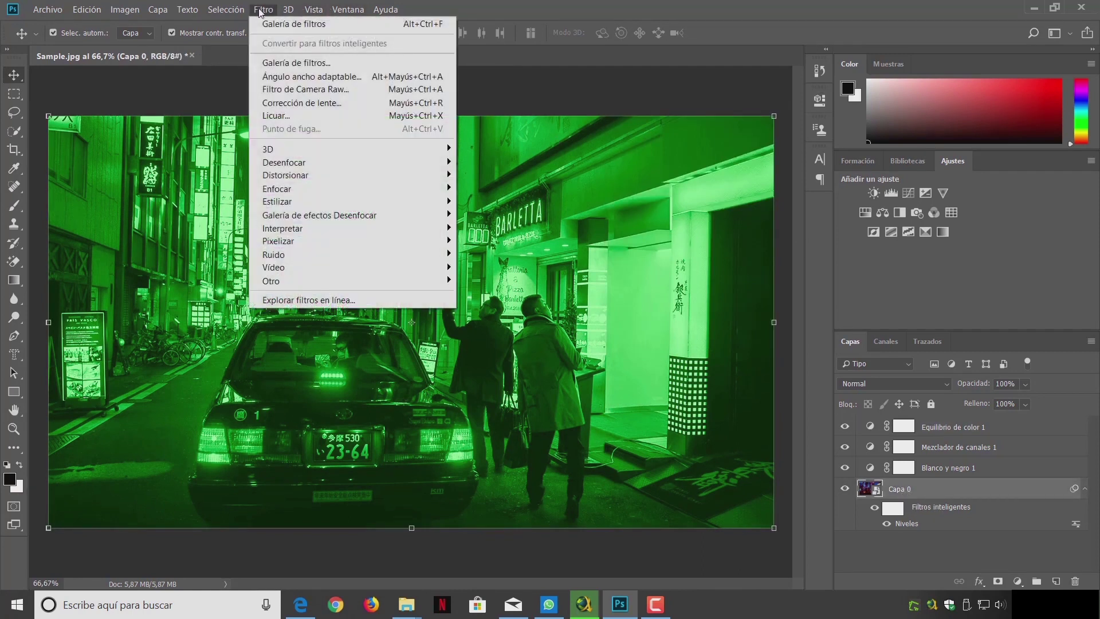
pyautogui.moveTo(284, 163)
pyautogui.click(548, 255)
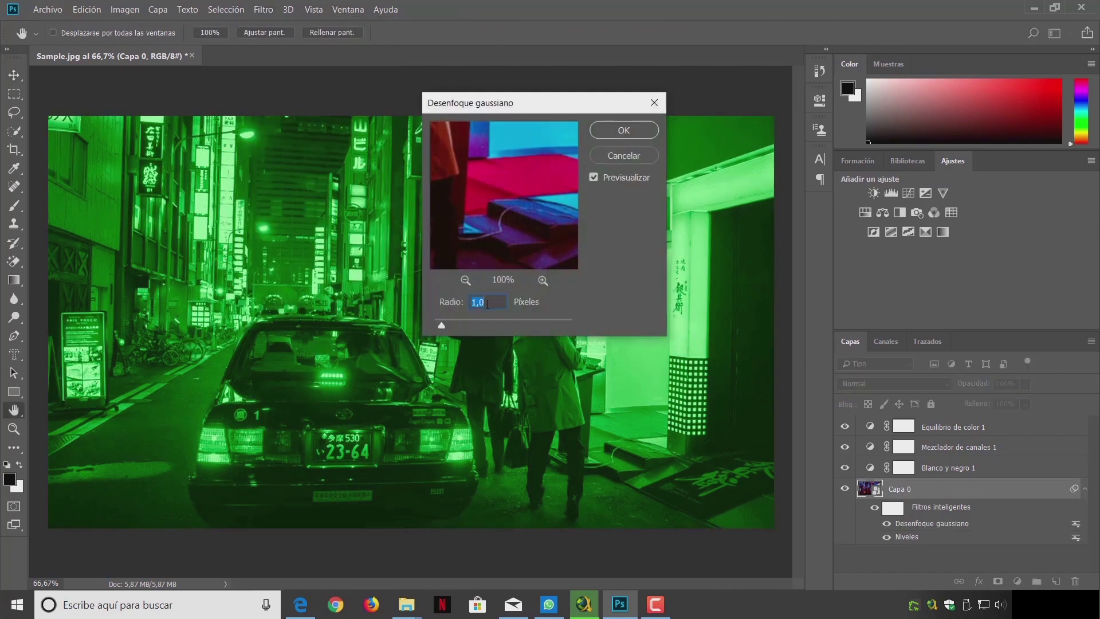
pyautogui.click(614, 132)
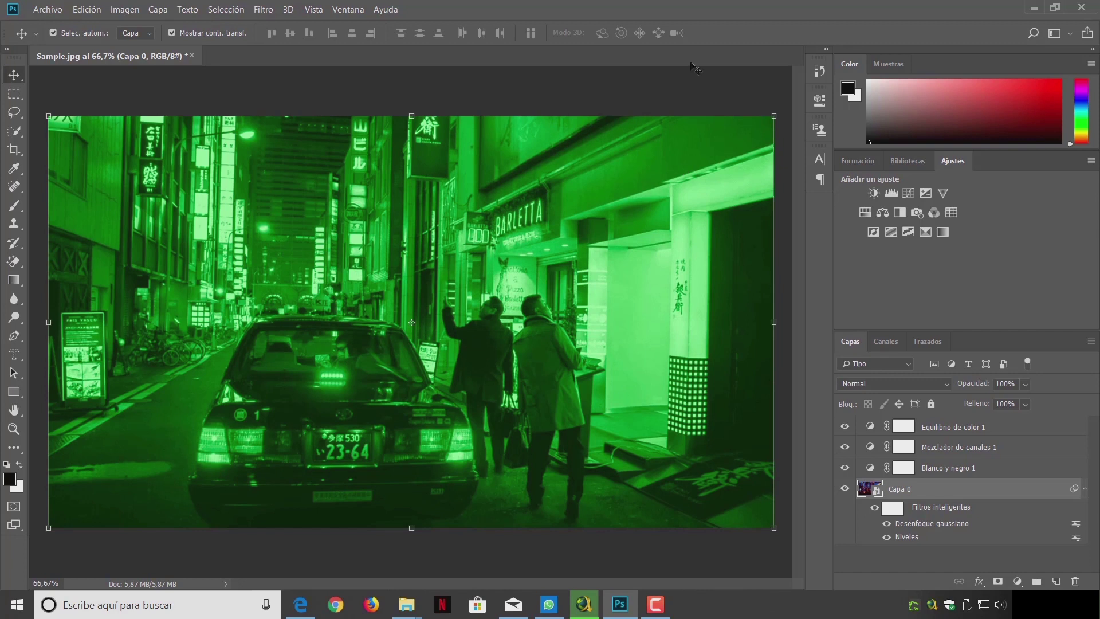
pyautogui.click(265, 12)
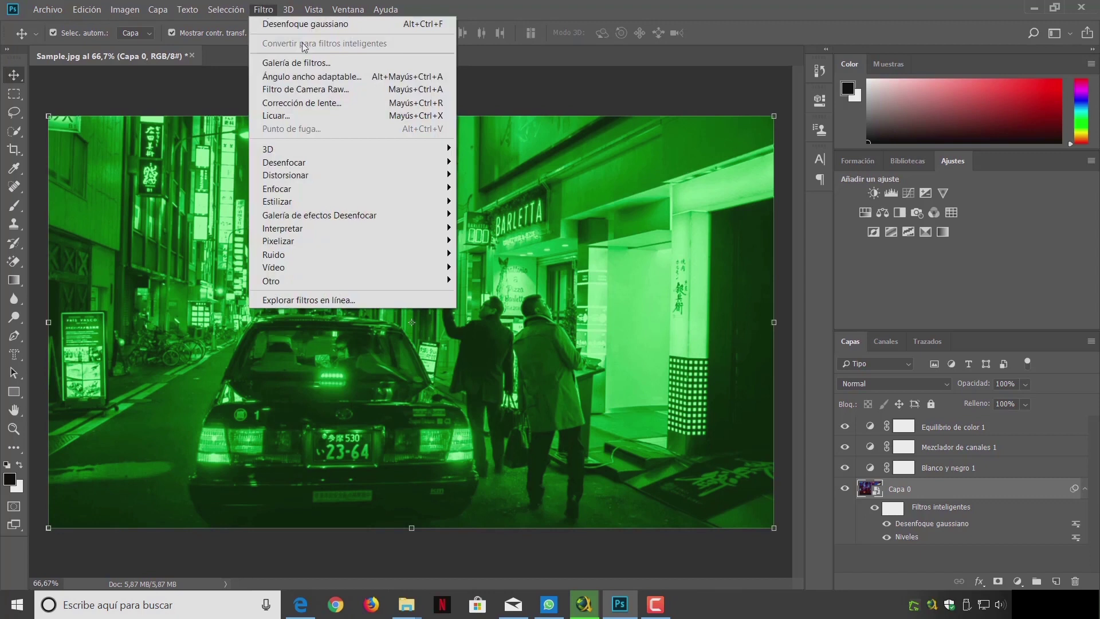
# Apply the Filter Gallery's Textura > Granulado with intensity 30 and Ampliado grain type
pyautogui.click(304, 63)
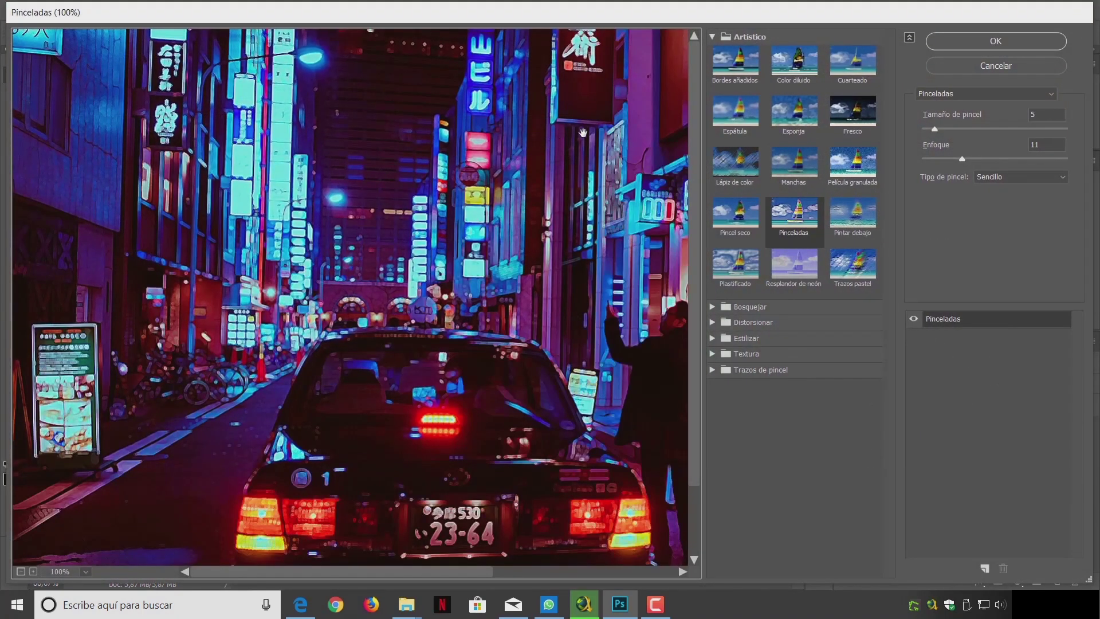
pyautogui.click(712, 36)
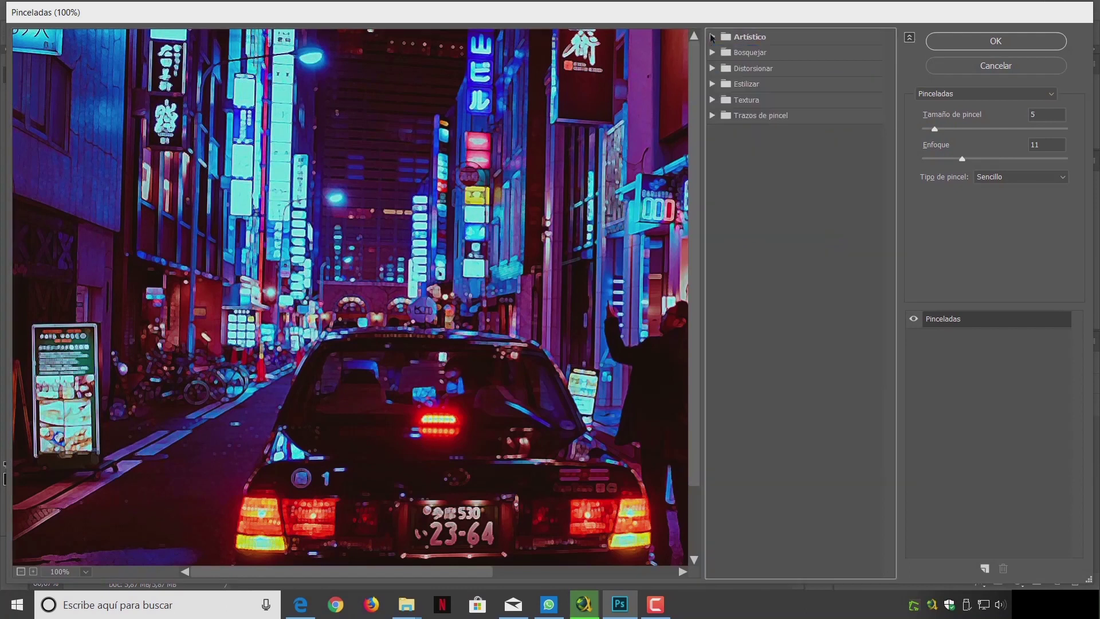
pyautogui.click(721, 100)
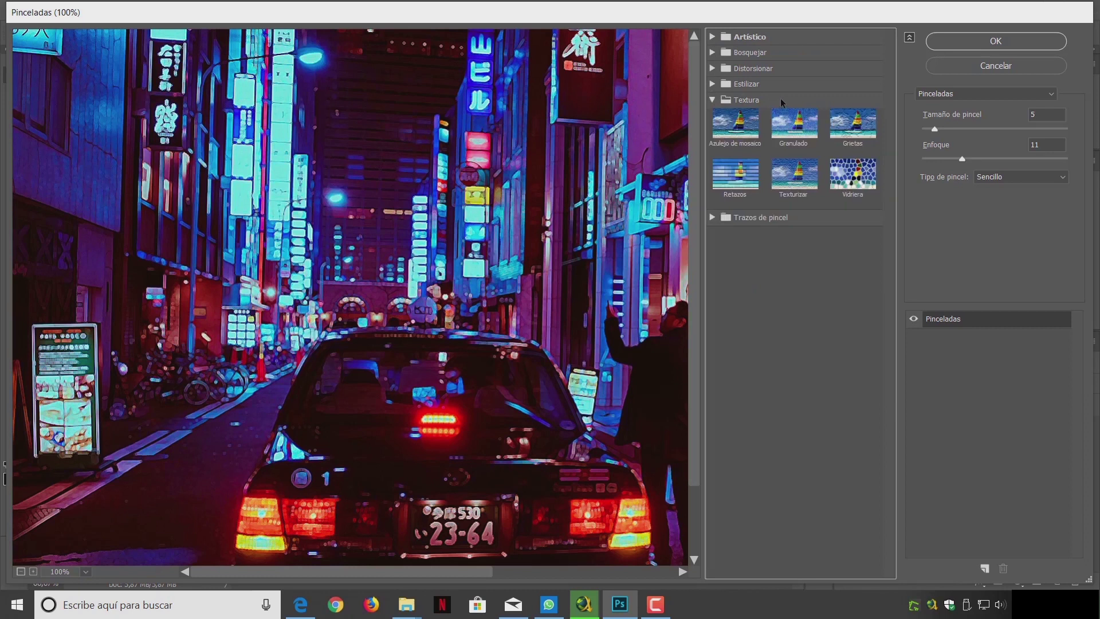
pyautogui.click(795, 136)
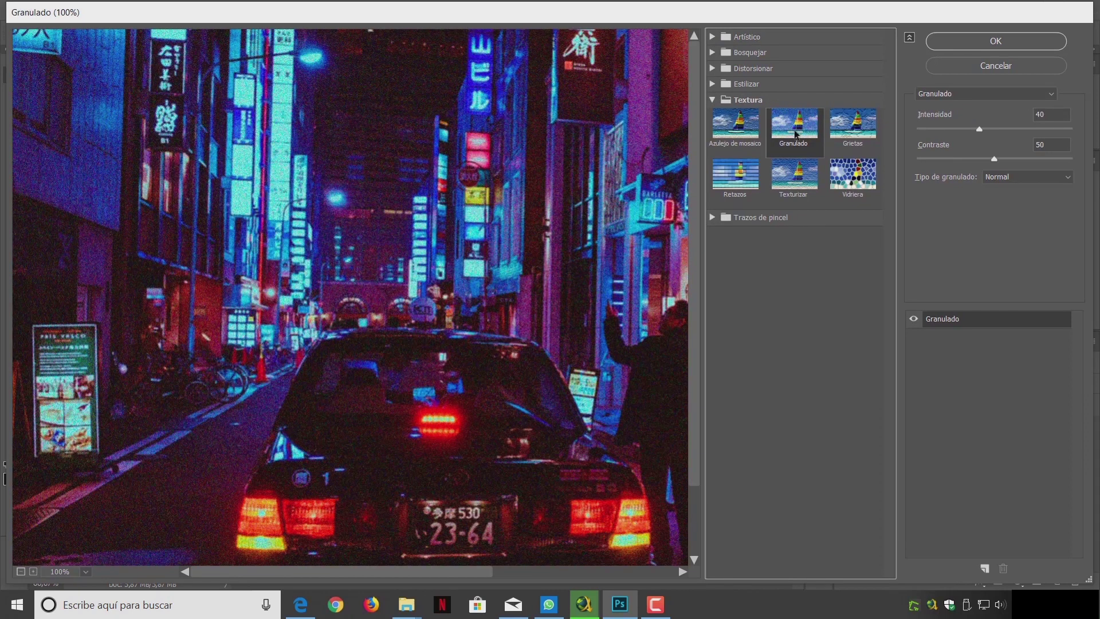
pyautogui.click(1054, 117)
pyautogui.write('30')
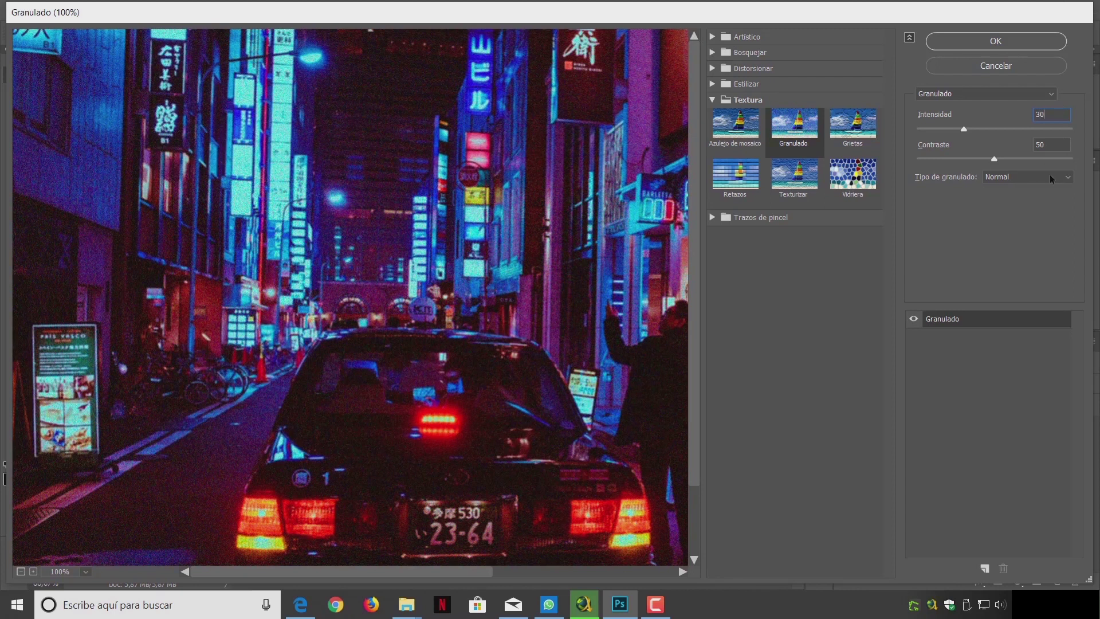
pyautogui.click(1067, 178)
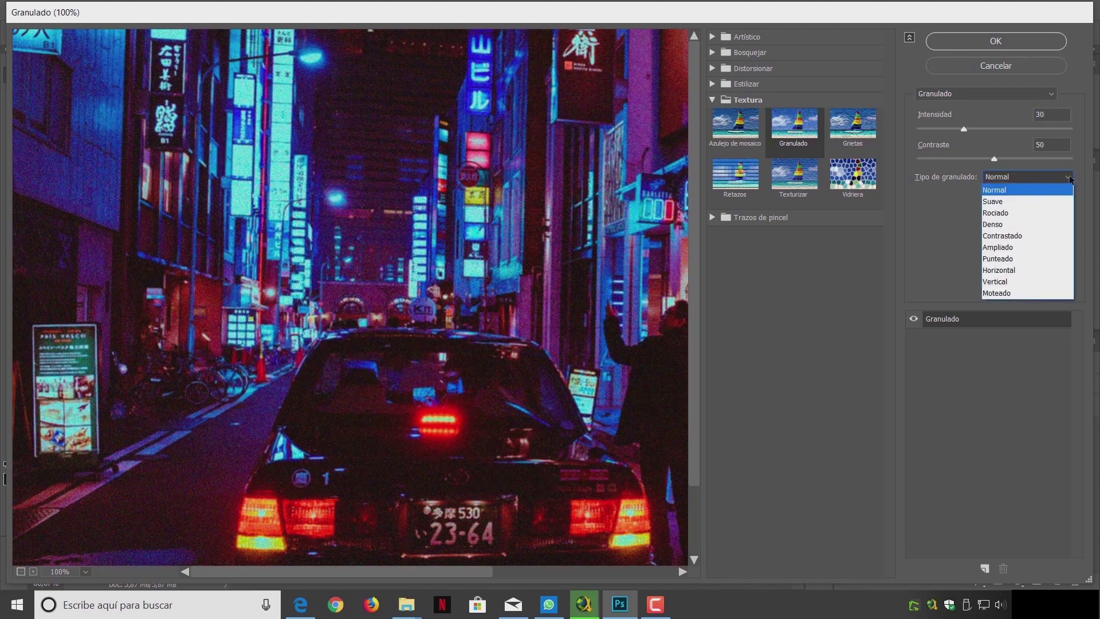
pyautogui.click(1026, 248)
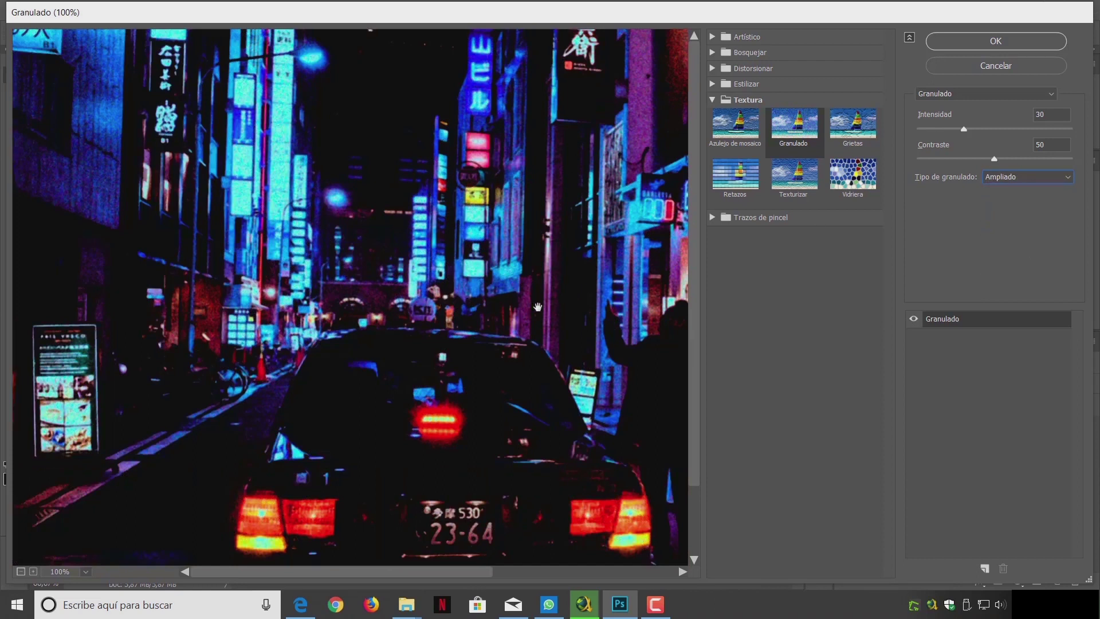
pyautogui.click(990, 42)
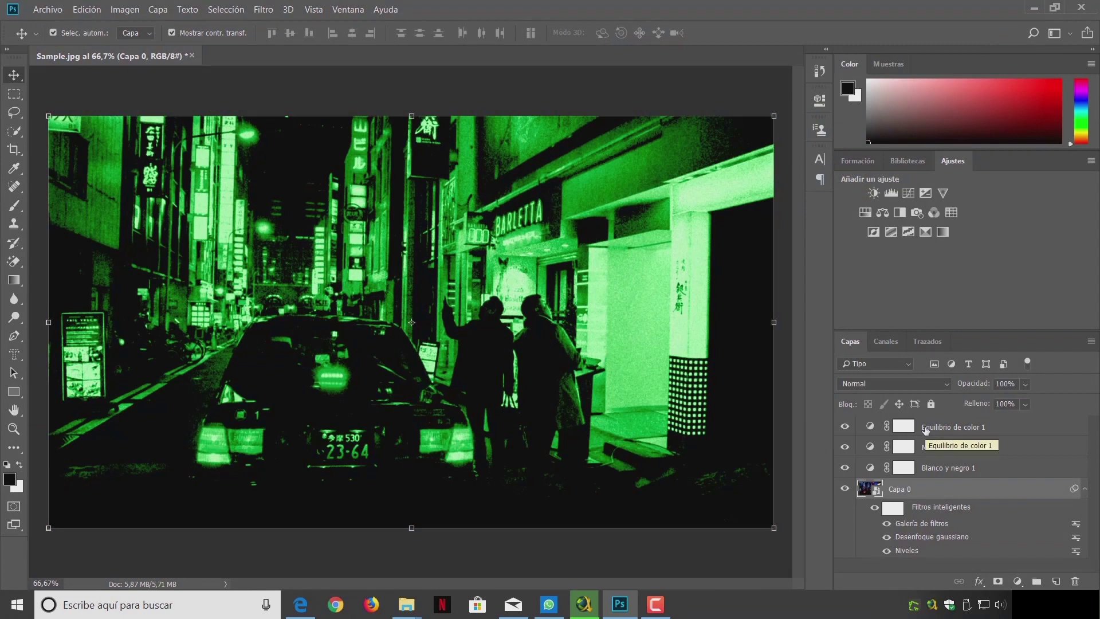
# Apply Resplandor difuso from the Filter Gallery with grain 0, glow 8 and clear amount 10
pyautogui.click(263, 10)
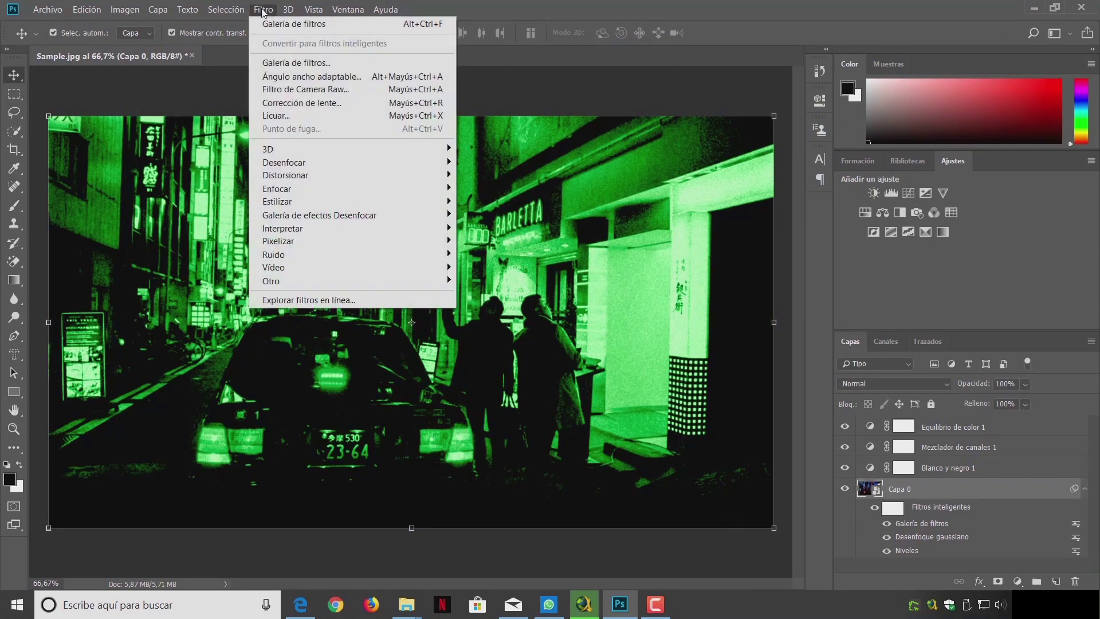
pyautogui.click(309, 62)
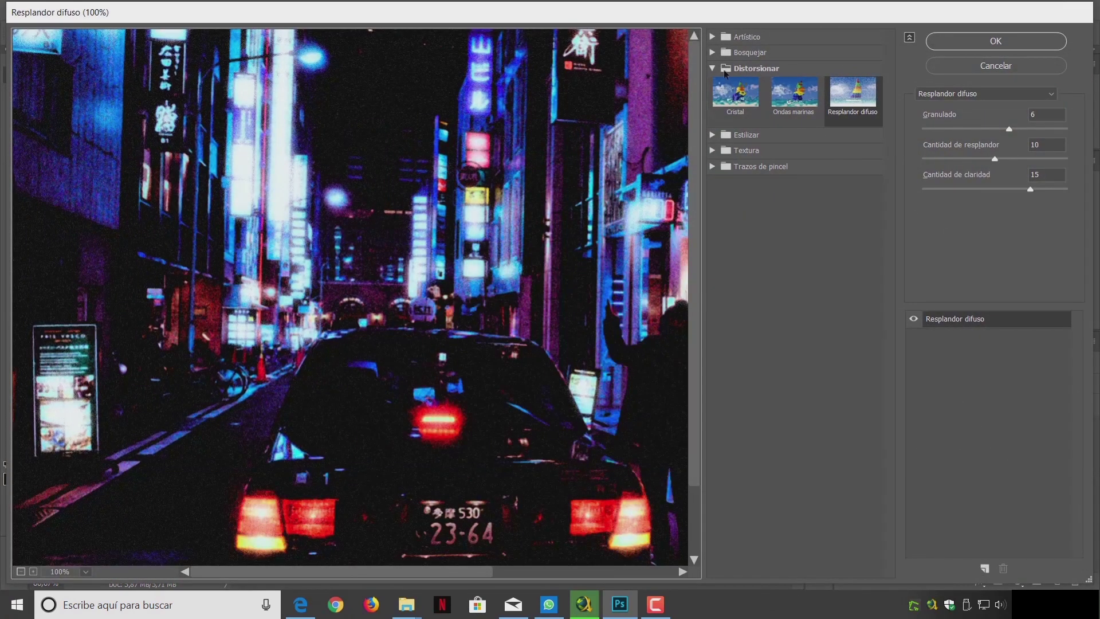
pyautogui.click(712, 69)
pyautogui.click(713, 69)
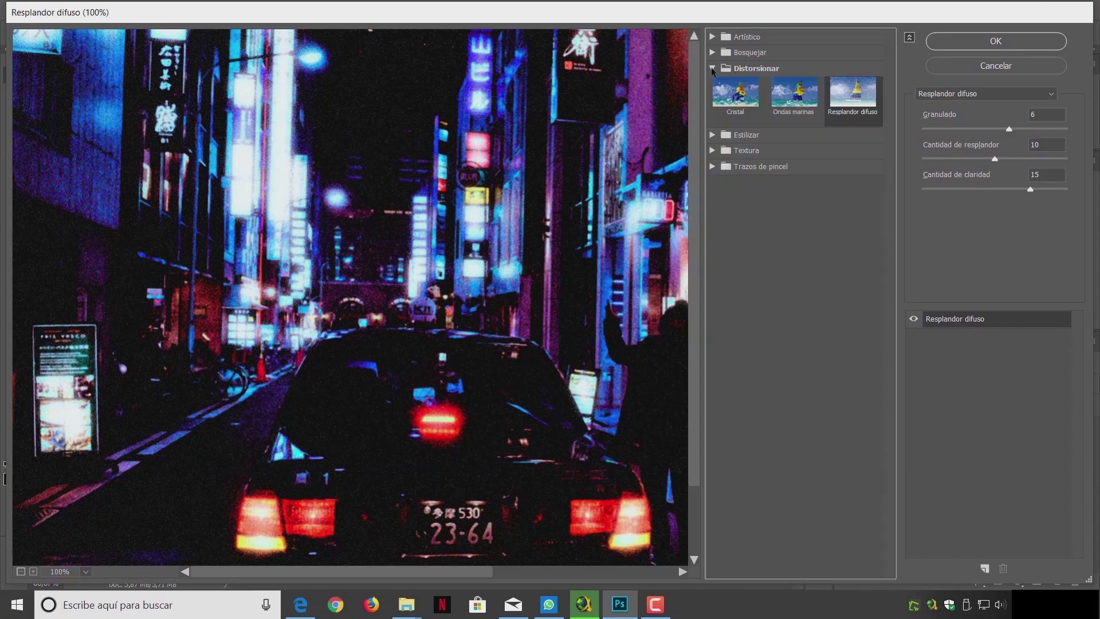
pyautogui.click(989, 118)
pyautogui.write('0')
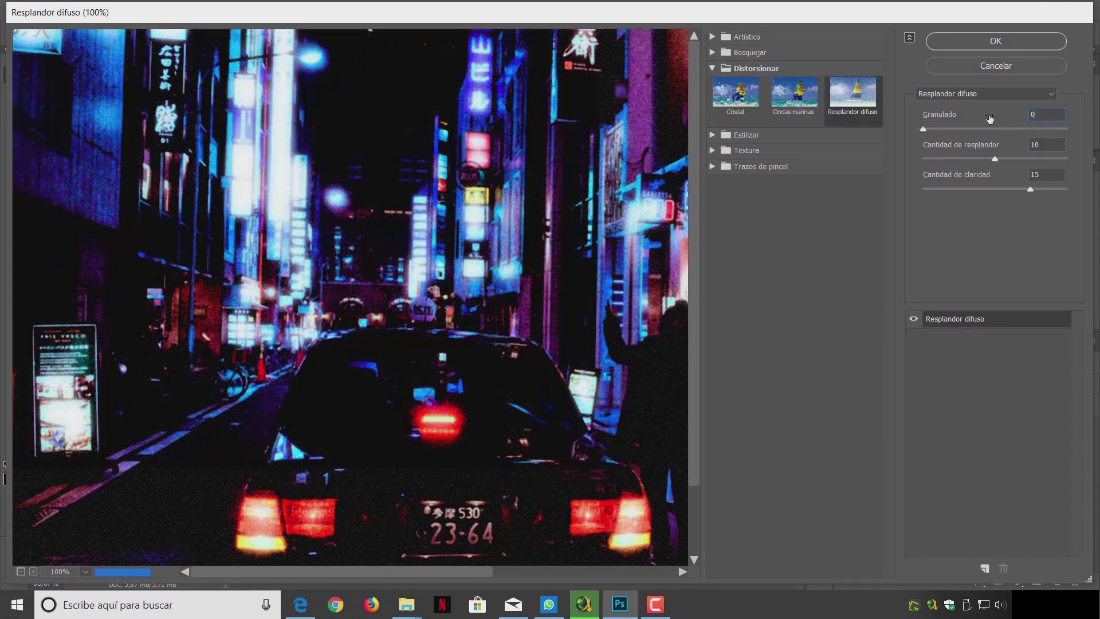
pyautogui.press('Tab')
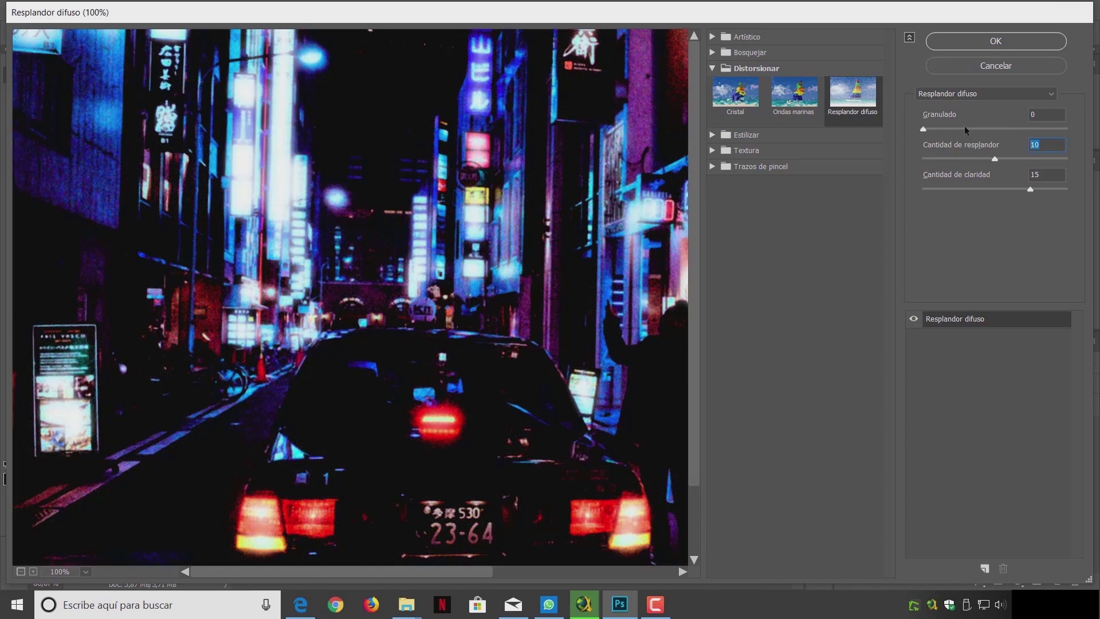
pyautogui.write('8')
pyautogui.press('Tab')
pyautogui.write('10')
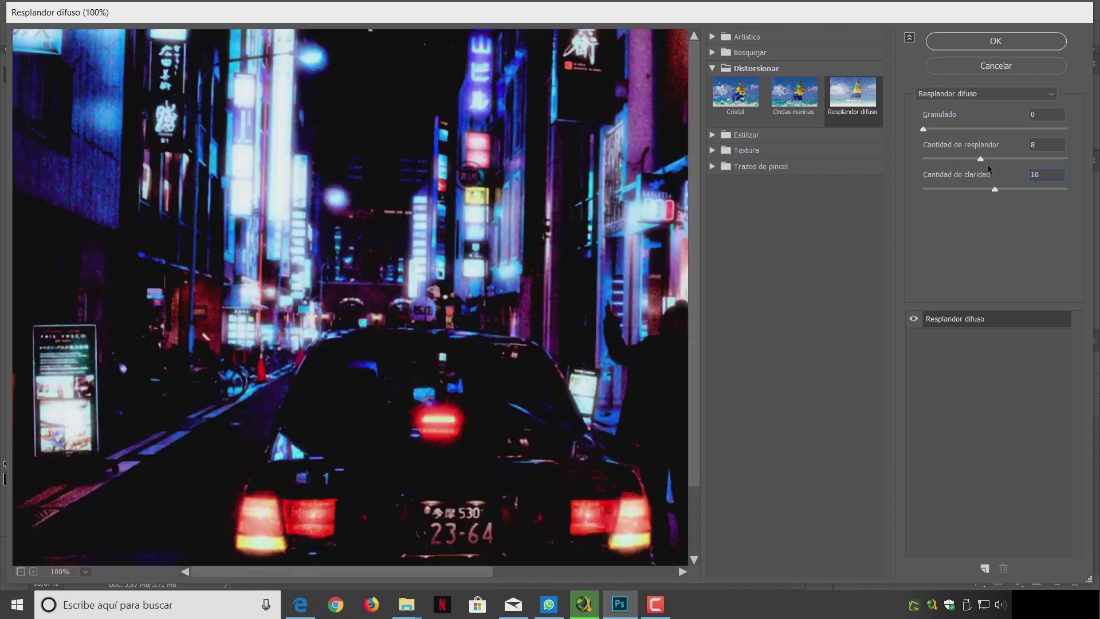
pyautogui.click(990, 42)
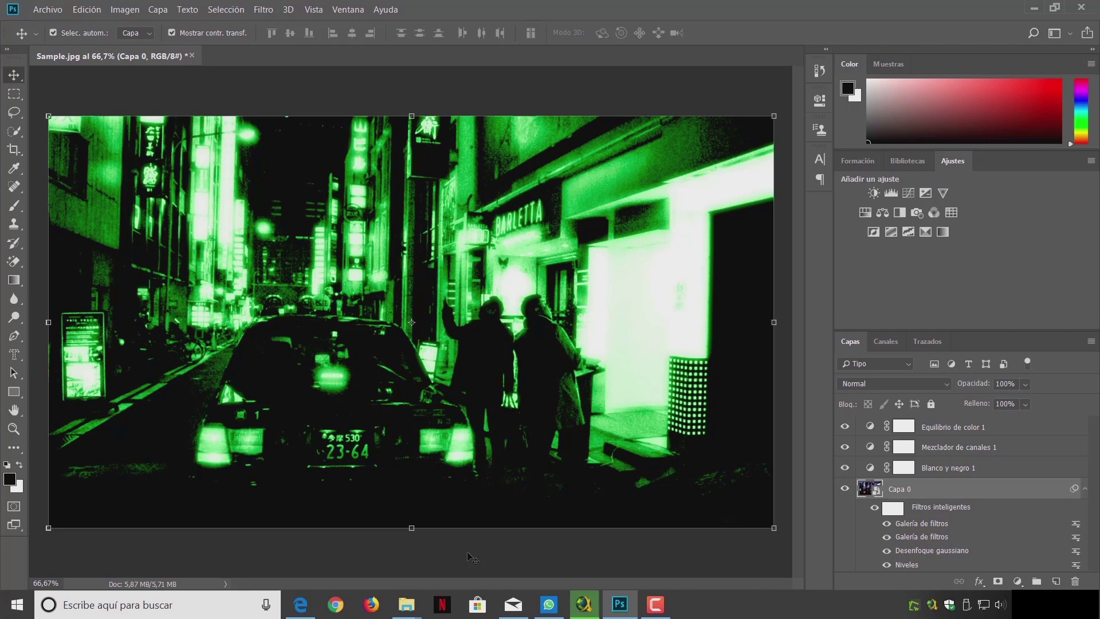
# Select Equilibrio de color 1 and stamp all visible layers into a new merged top layer
pyautogui.press('ctrl')
pyautogui.hotkey('ctrl', 'shift', 'alt', 'e')
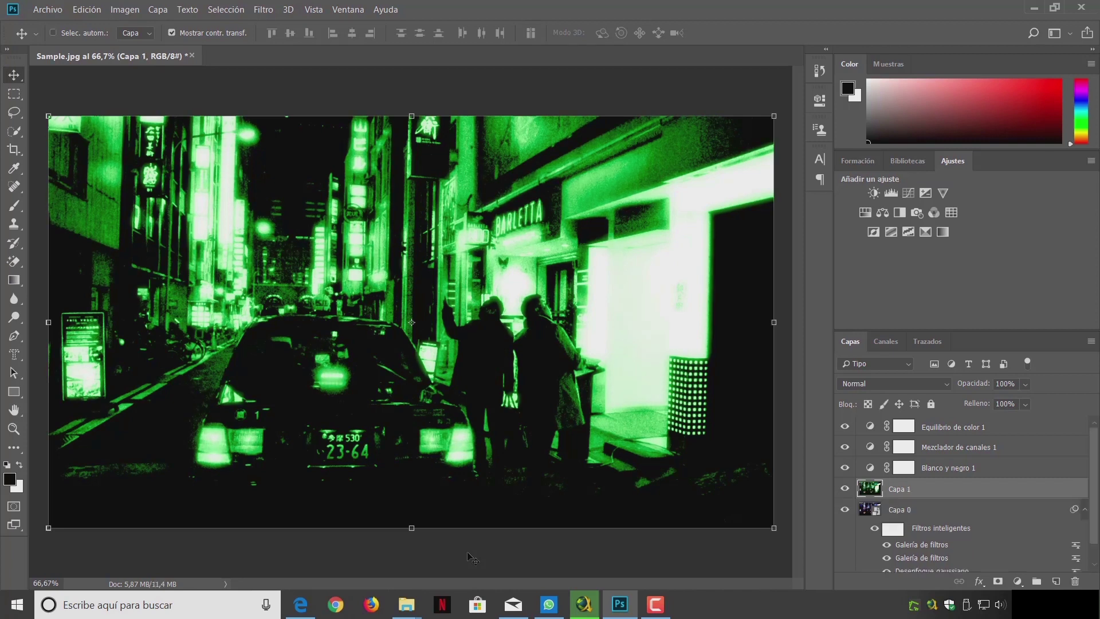
pyautogui.hotkey('ctrl', 'alt', 'z')
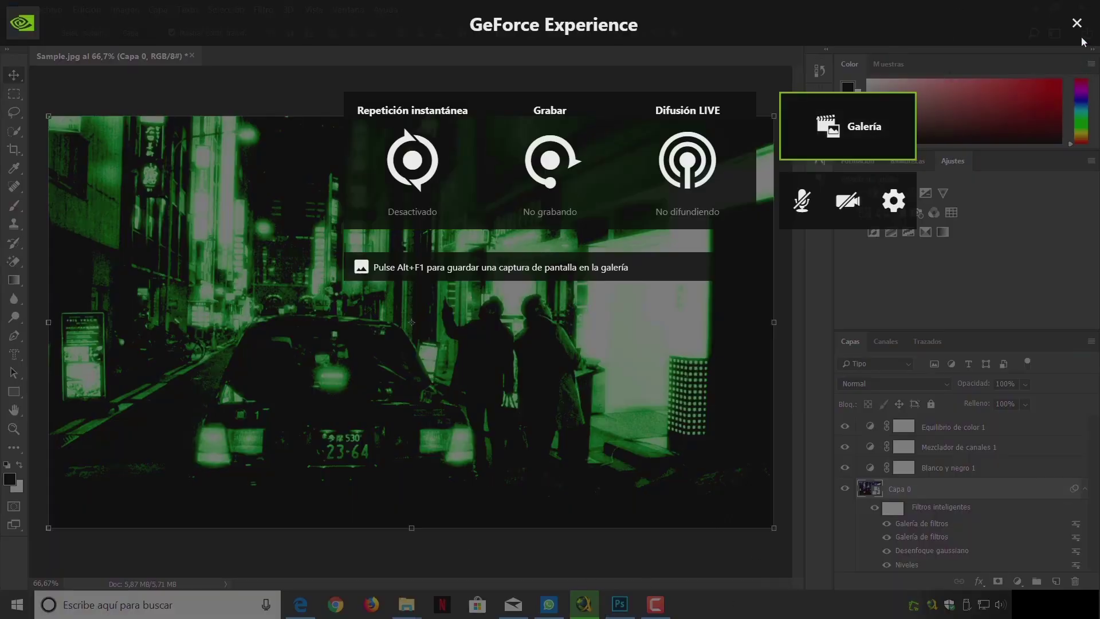
pyautogui.click(1077, 24)
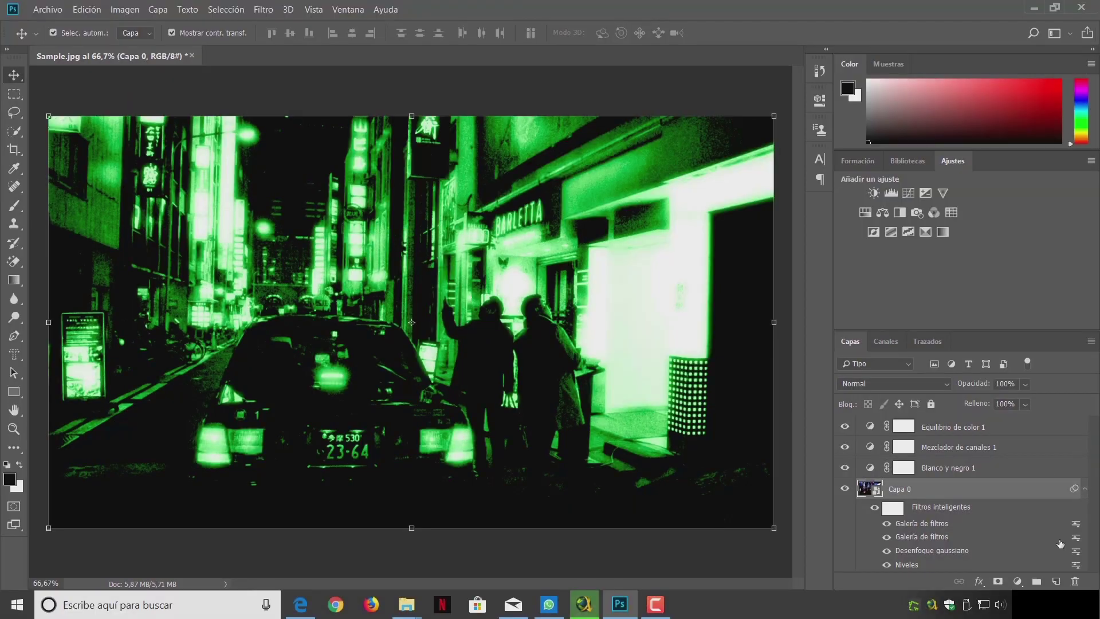
pyautogui.click(949, 425)
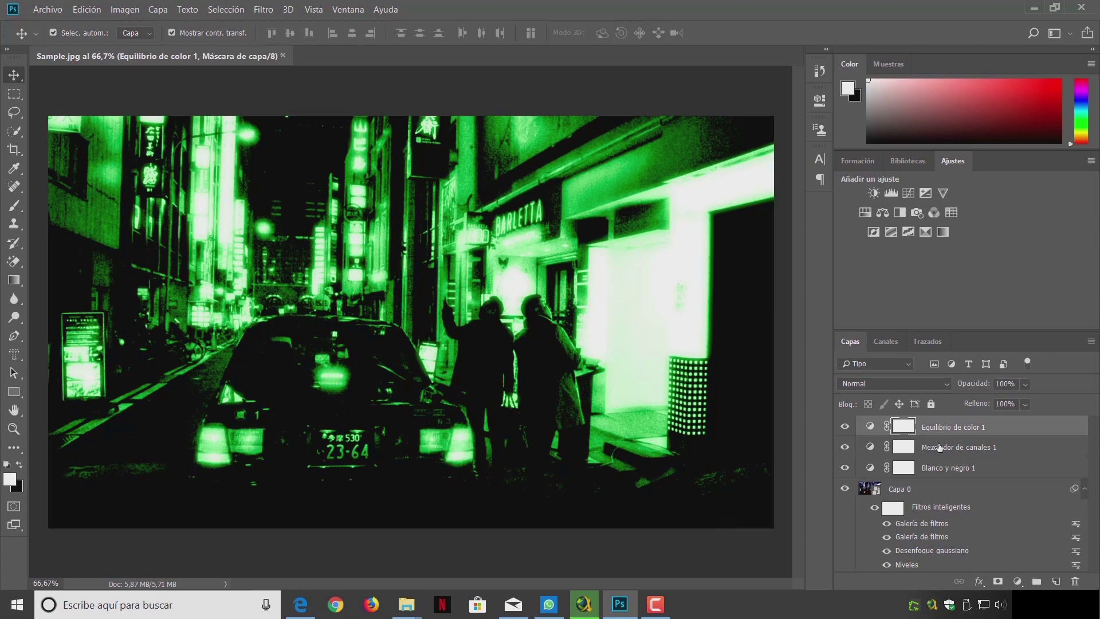
pyautogui.press('ctrl')
pyautogui.hotkey('ctrl', 'shift', 'alt', 'e')
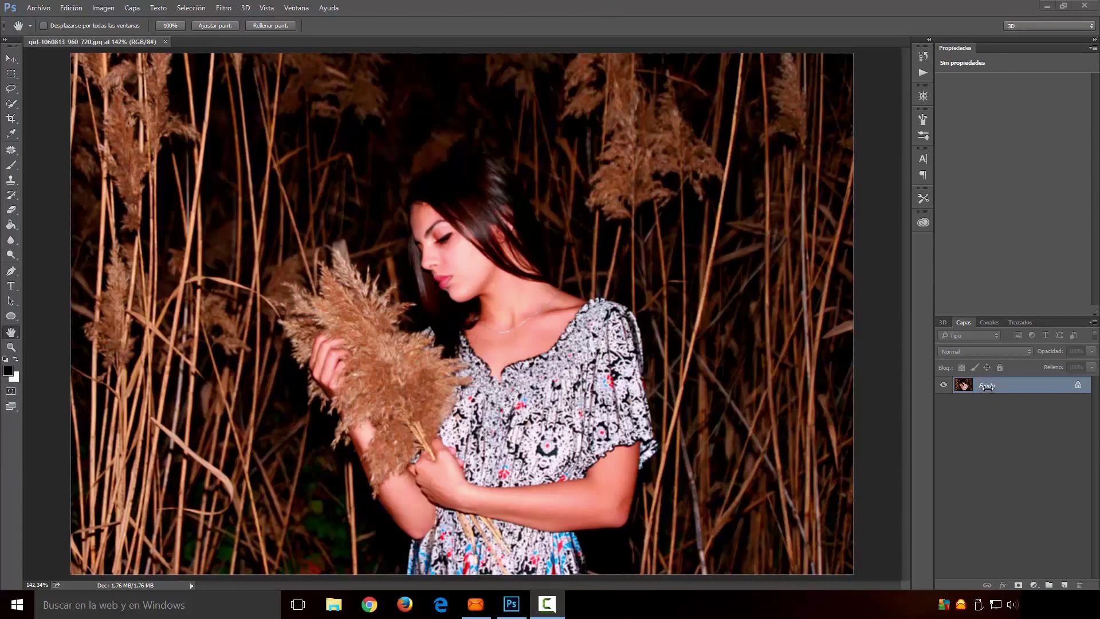
# Duplicate Fondo as Fondo copia, hide the original Fondo, and reselect the copy
pyautogui.rightClick(987, 392)
pyautogui.click(988, 408)
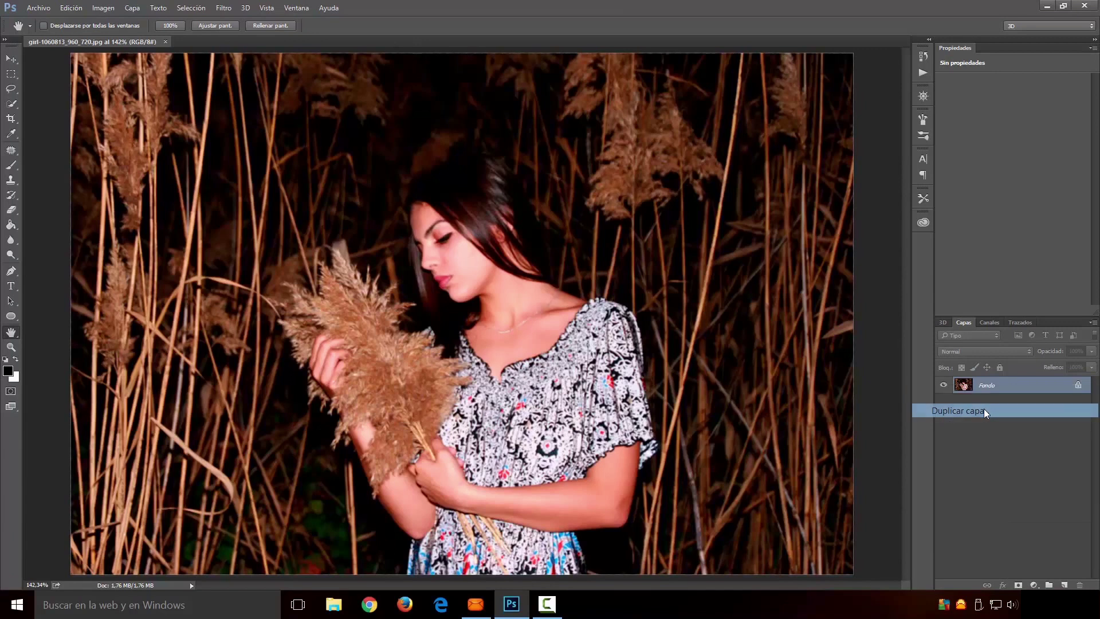
pyautogui.click(643, 194)
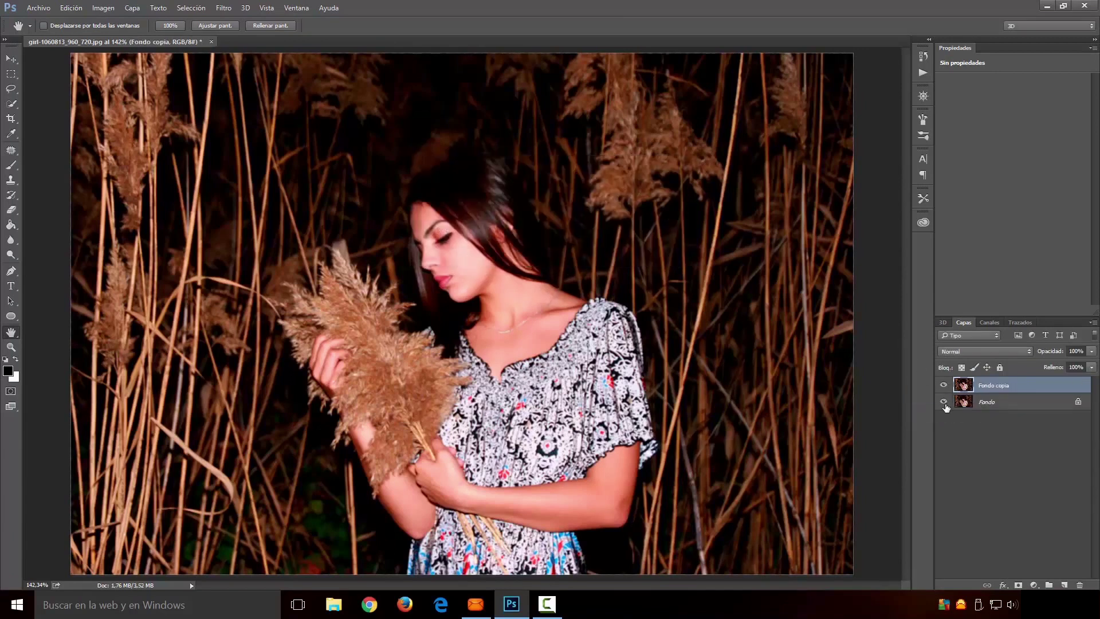
pyautogui.click(983, 403)
pyautogui.click(942, 402)
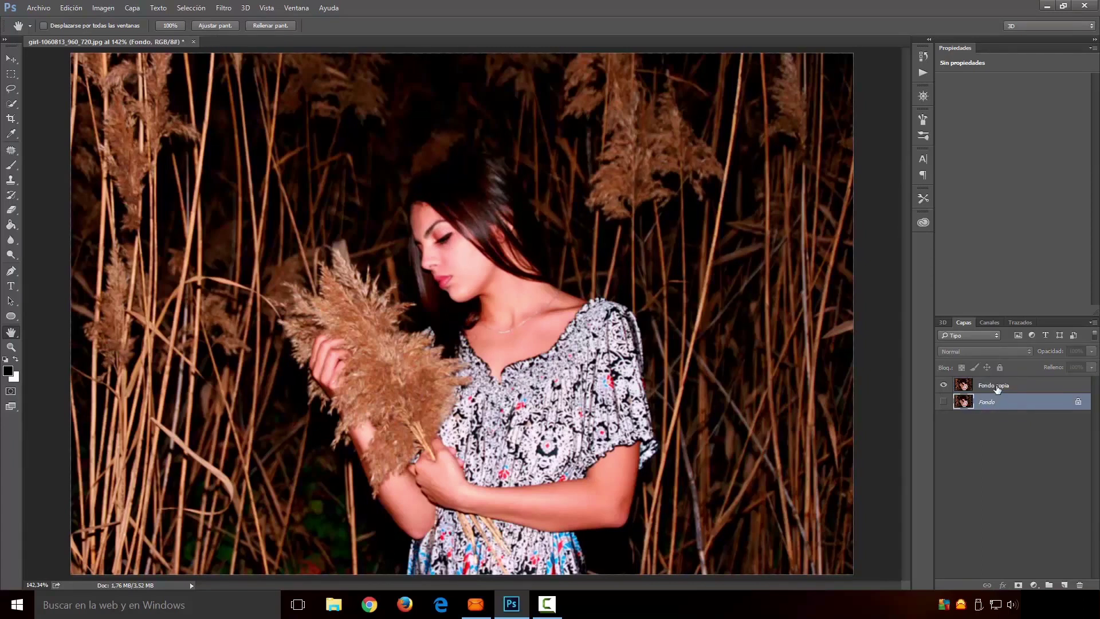
pyautogui.click(997, 388)
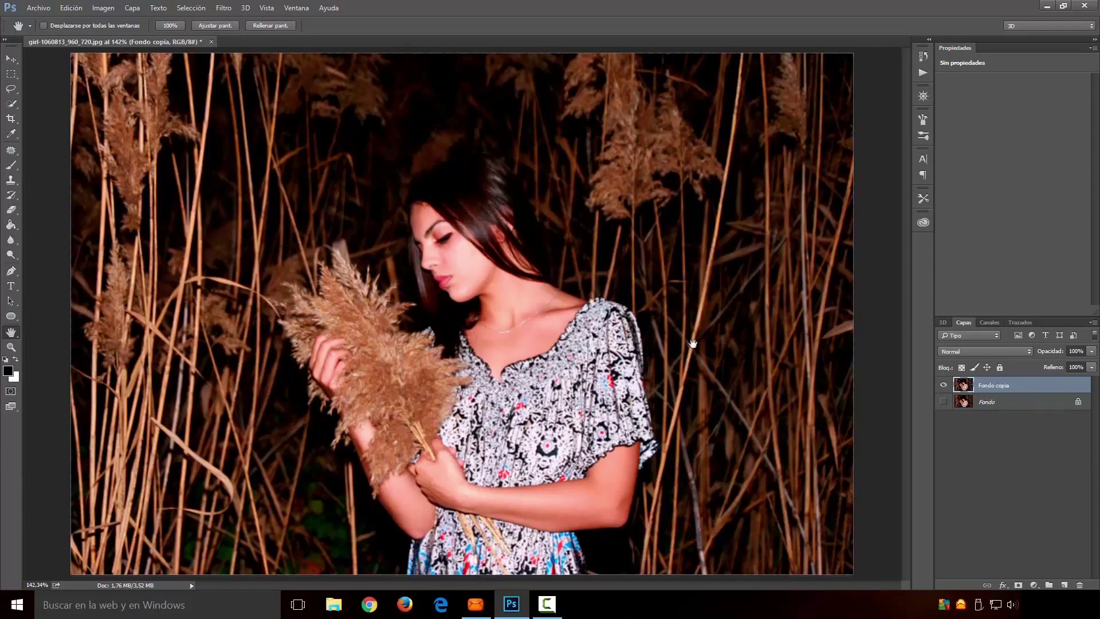
# Convert Fondo copia to a smart object and apply a 10-pixel Gaussian blur
pyautogui.rightClick(1005, 388)
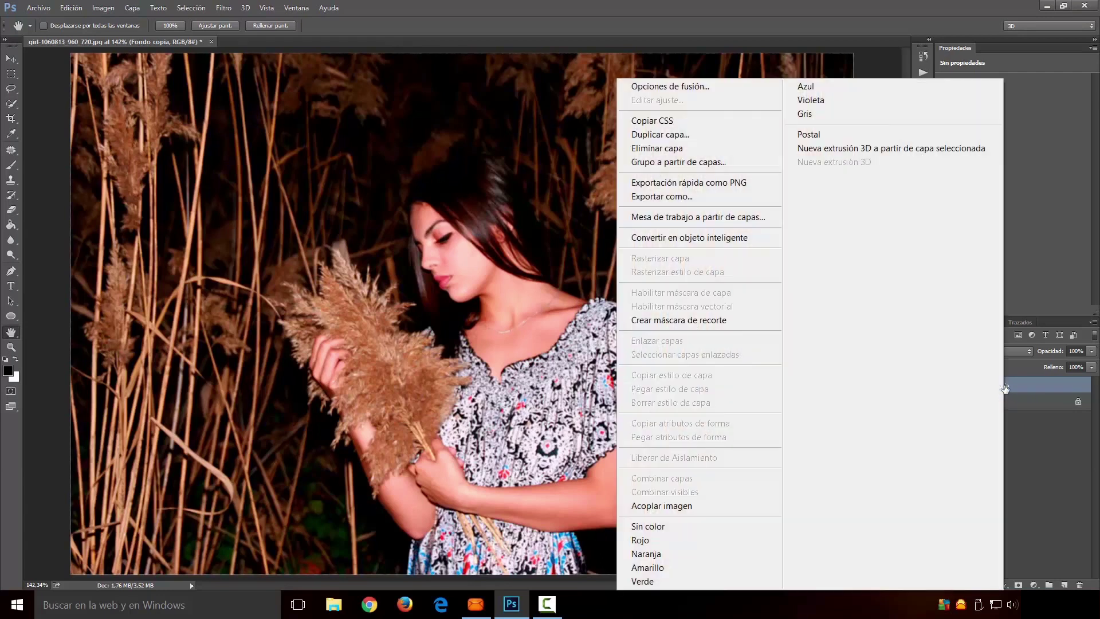
pyautogui.click(740, 241)
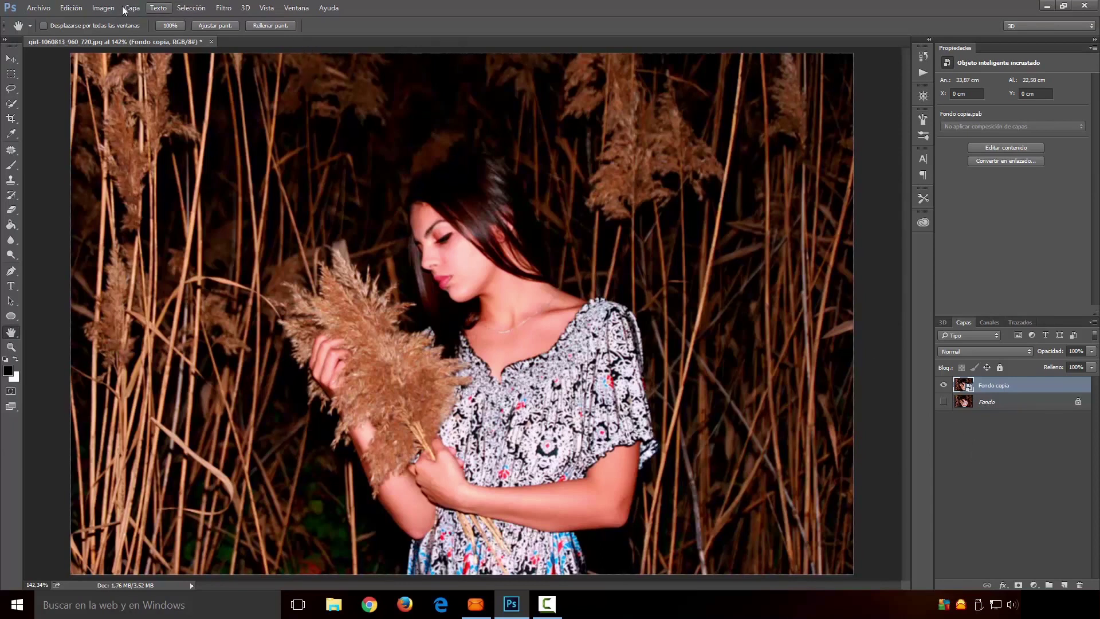
pyautogui.click(224, 7)
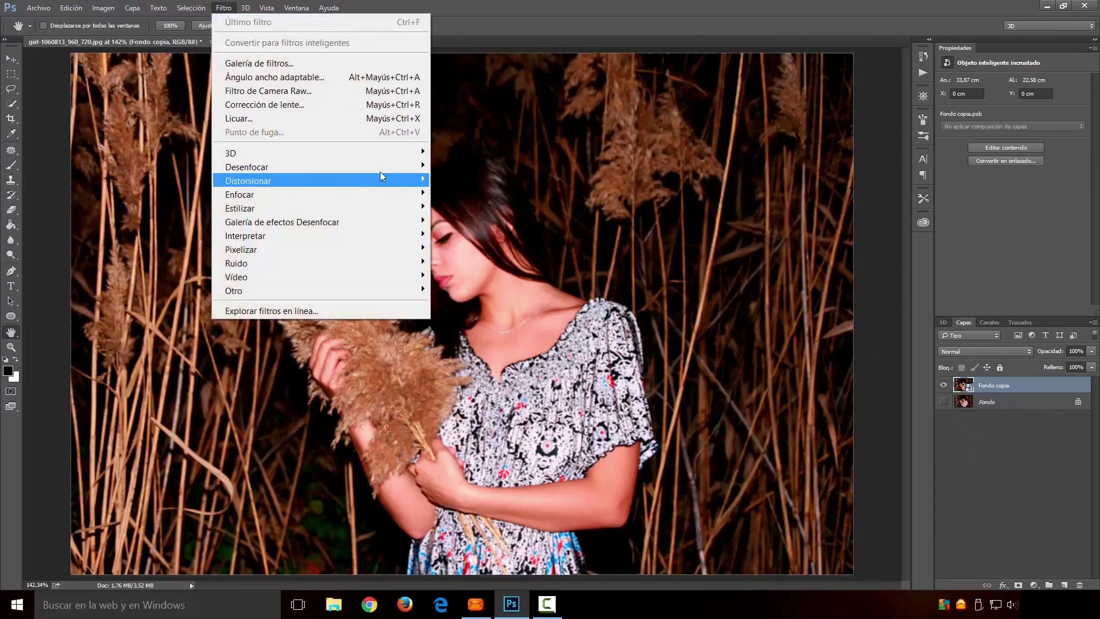
pyautogui.moveTo(246, 167)
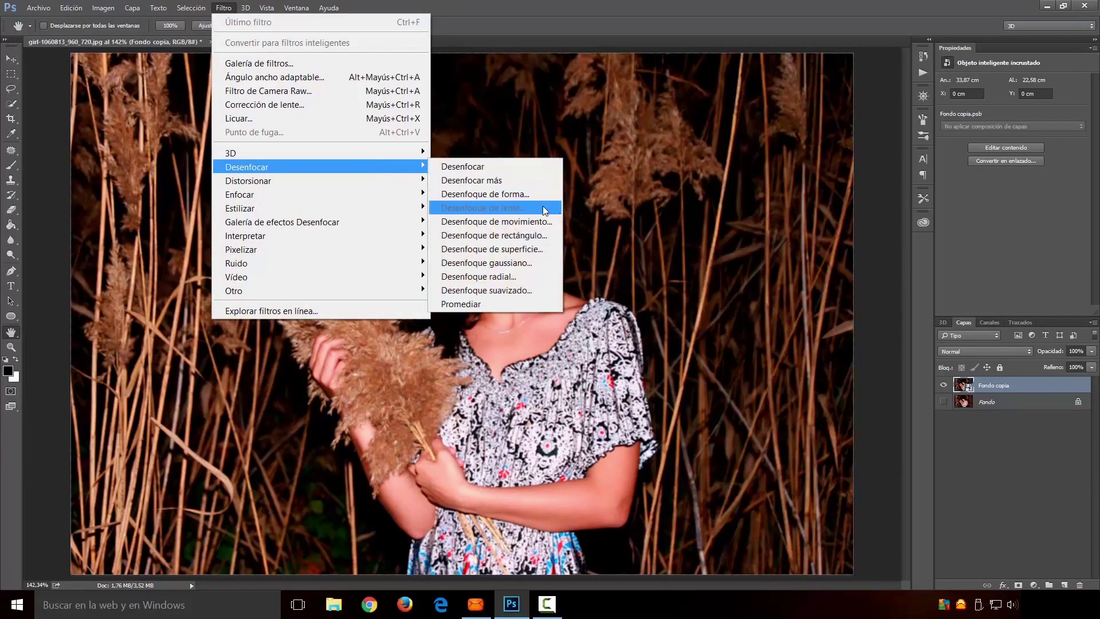
pyautogui.click(487, 262)
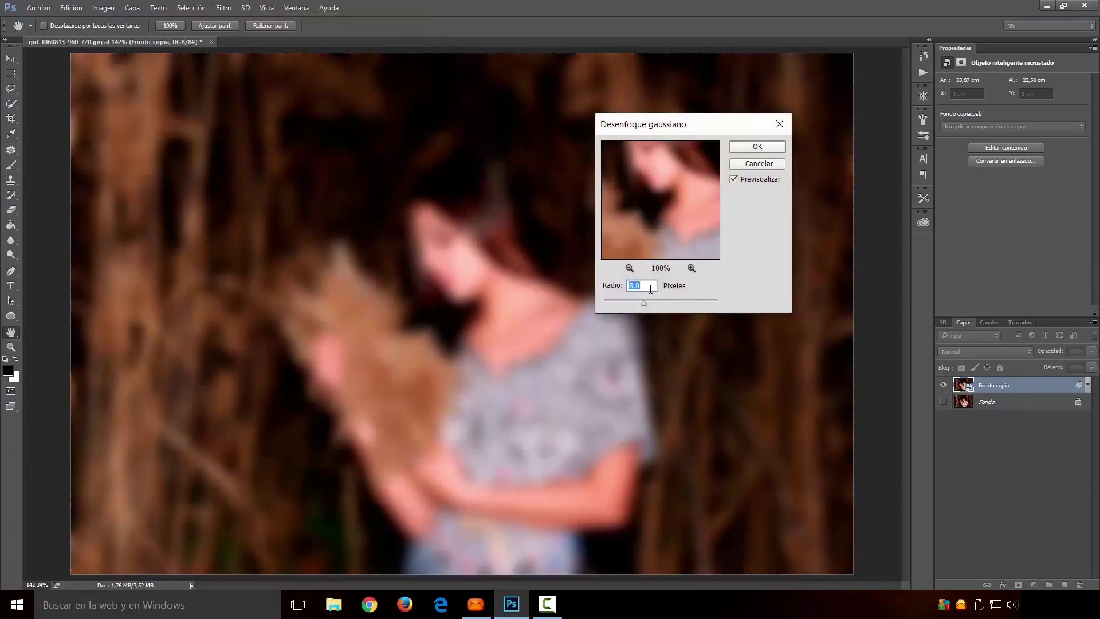
pyautogui.write('10')
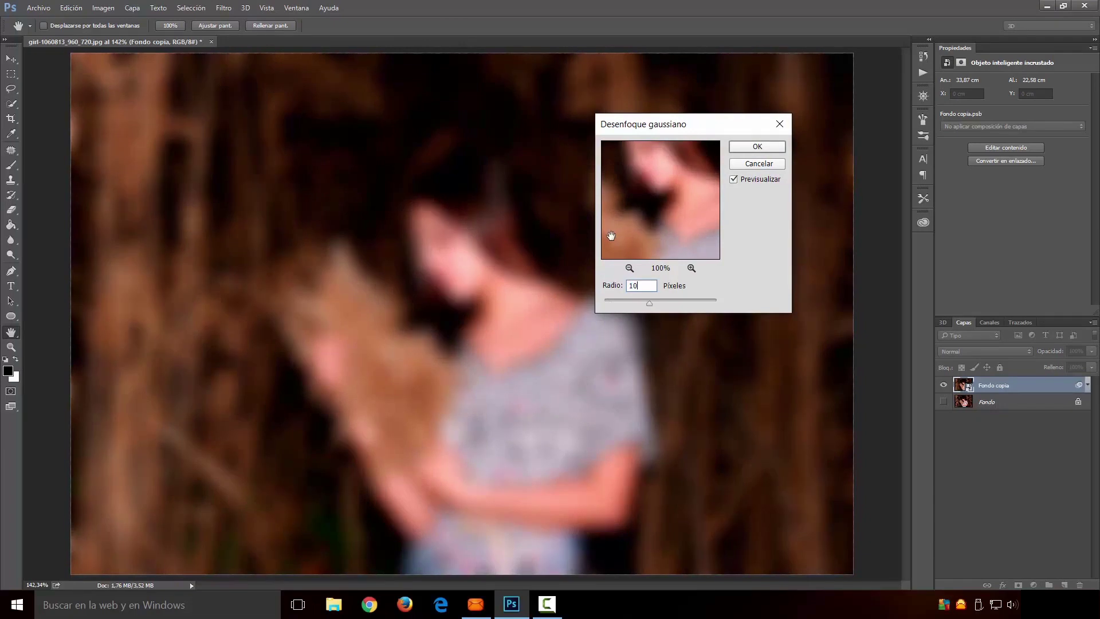
pyautogui.click(778, 147)
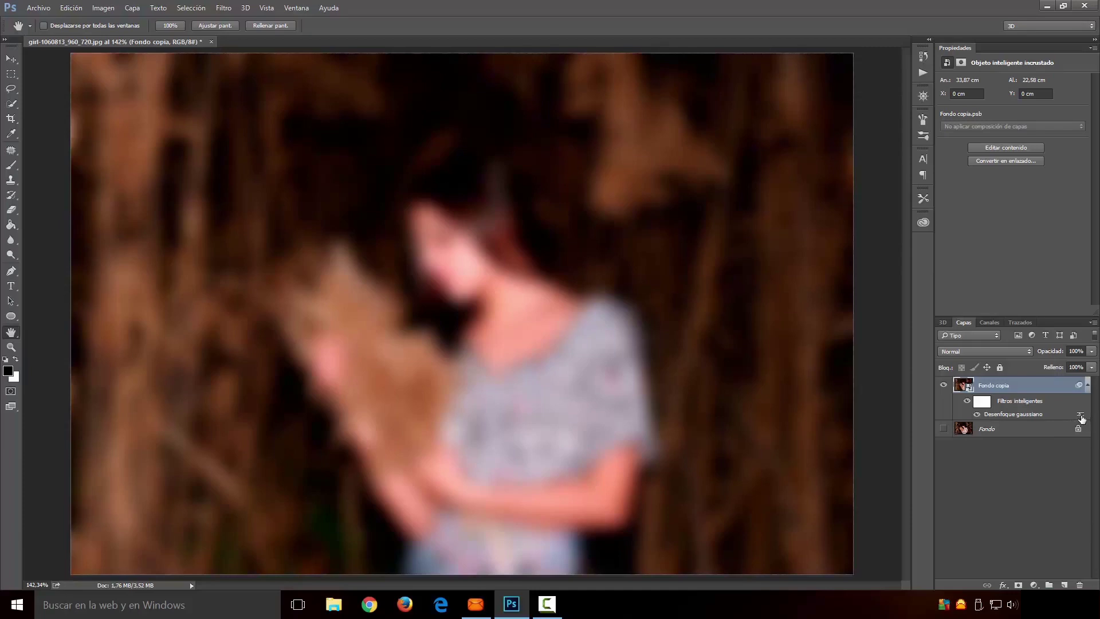
# Set the Gaussian blur filter's blending to Trama mode at 62% opacity
pyautogui.doubleClick(1079, 416)
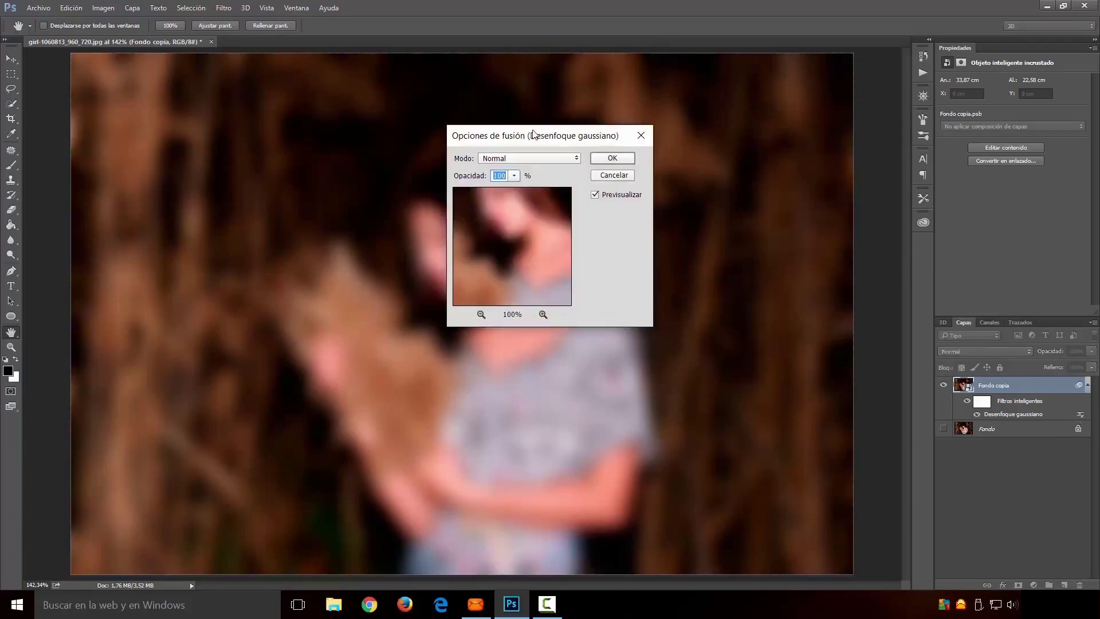
pyautogui.moveTo(537, 137); pyautogui.dragTo(581, 141)
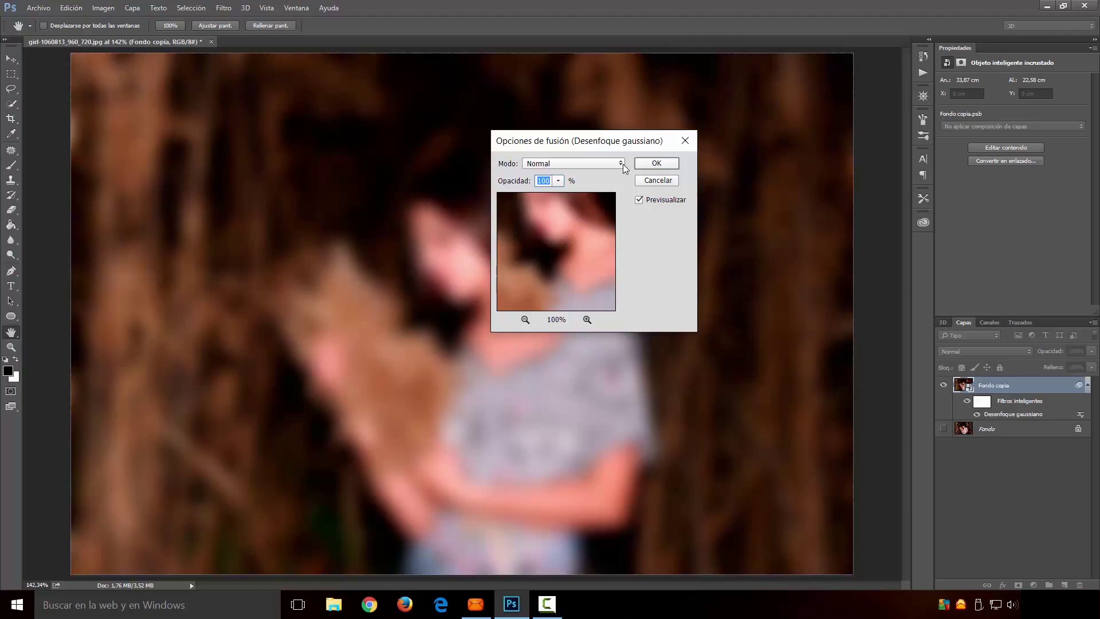
pyautogui.click(623, 163)
pyautogui.click(585, 255)
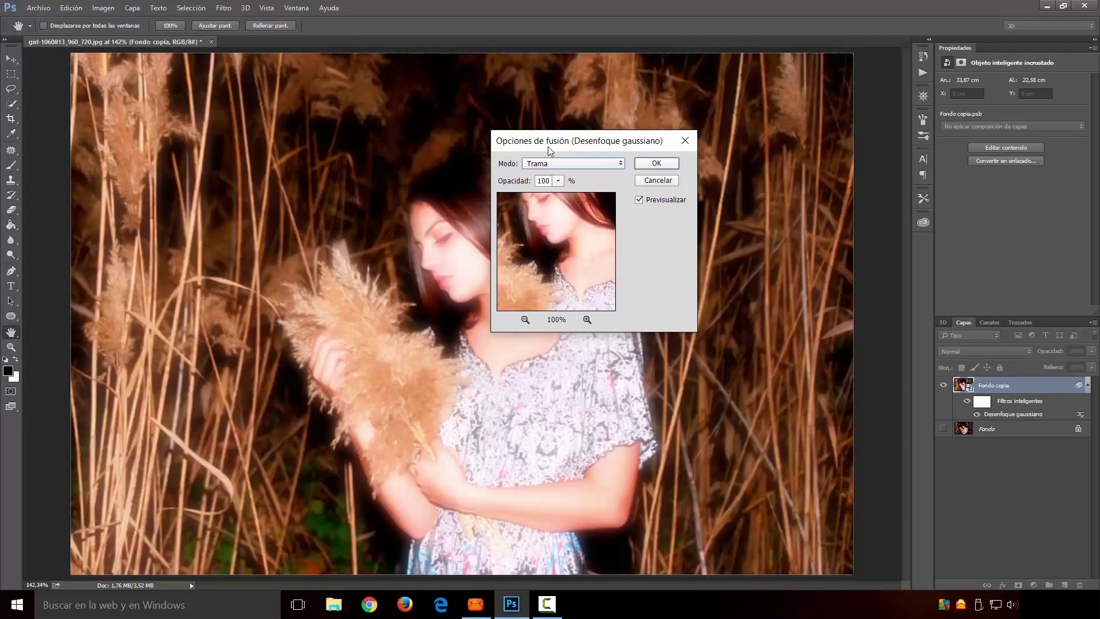
pyautogui.moveTo(552, 140)
pyautogui.mouseDown()
pyautogui.moveTo(626, 143)
pyautogui.moveTo(581, 136)
pyautogui.mouseUp()
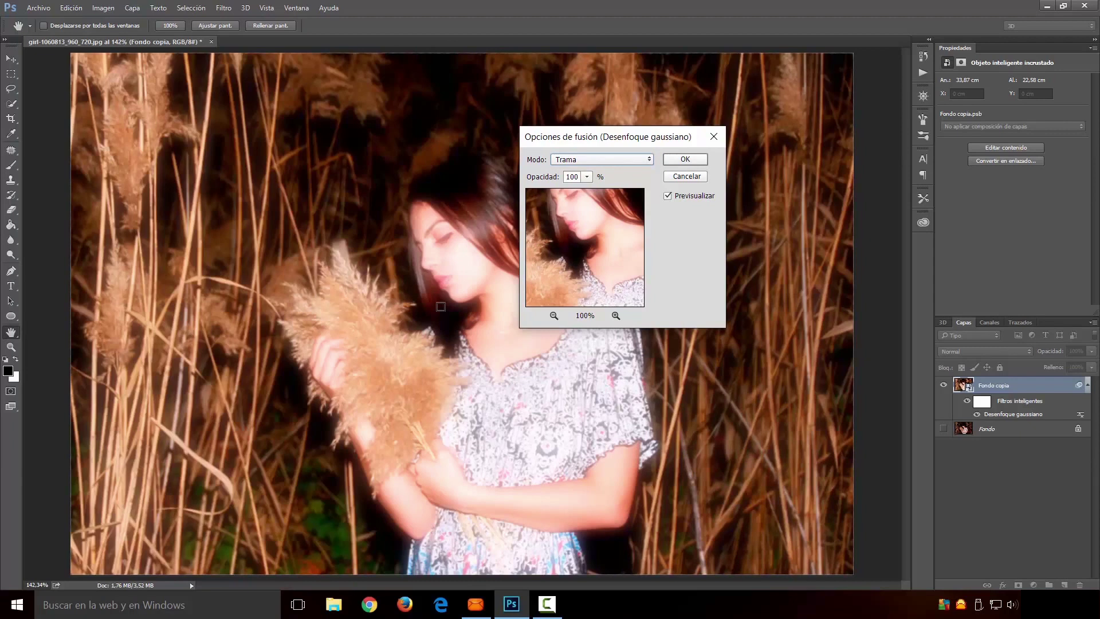
pyautogui.click(586, 177)
pyautogui.moveTo(588, 193)
pyautogui.mouseDown()
pyautogui.moveTo(554, 193)
pyautogui.moveTo(623, 188)
pyautogui.mouseUp()
pyautogui.click(683, 159)
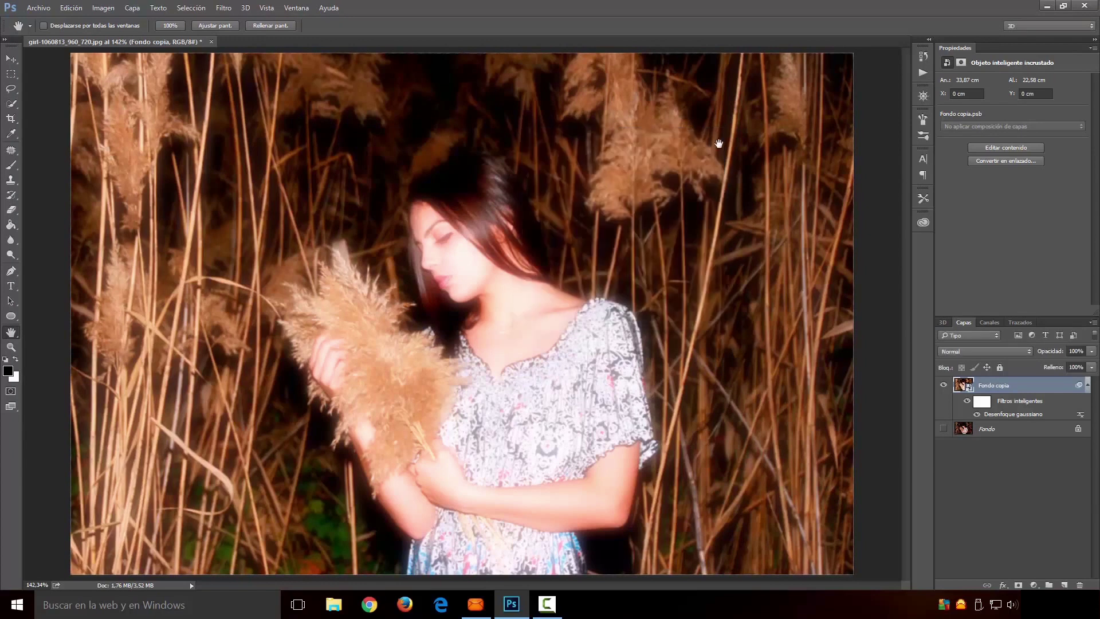
# Toggle the blurred copy and original Fondo to compare, leaving Fondo hidden
pyautogui.click(943, 386)
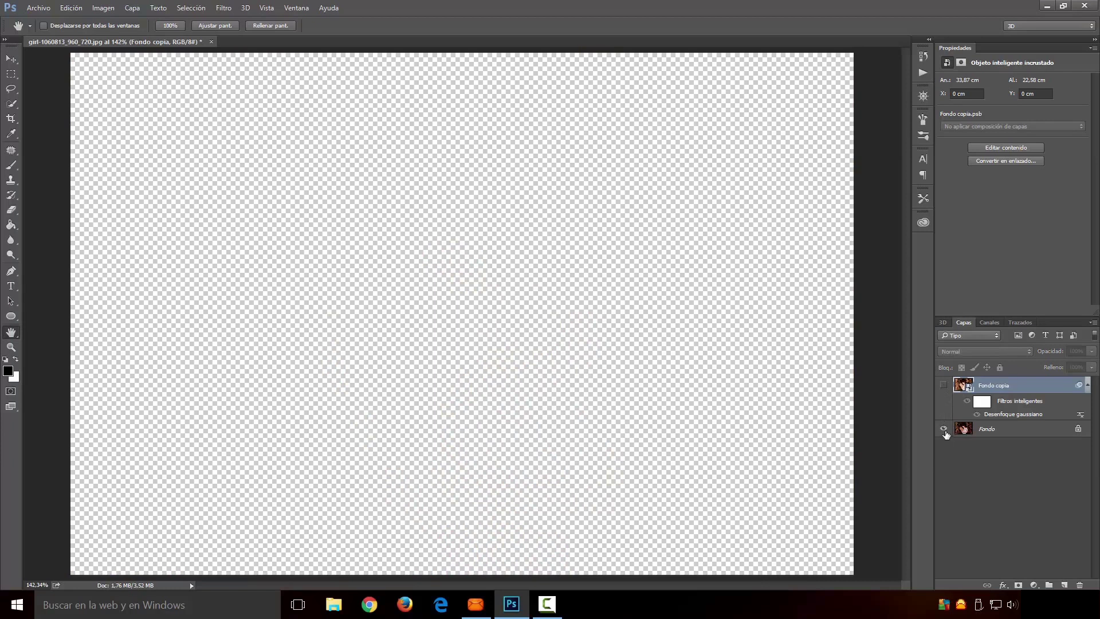
pyautogui.click(943, 428)
pyautogui.click(944, 385)
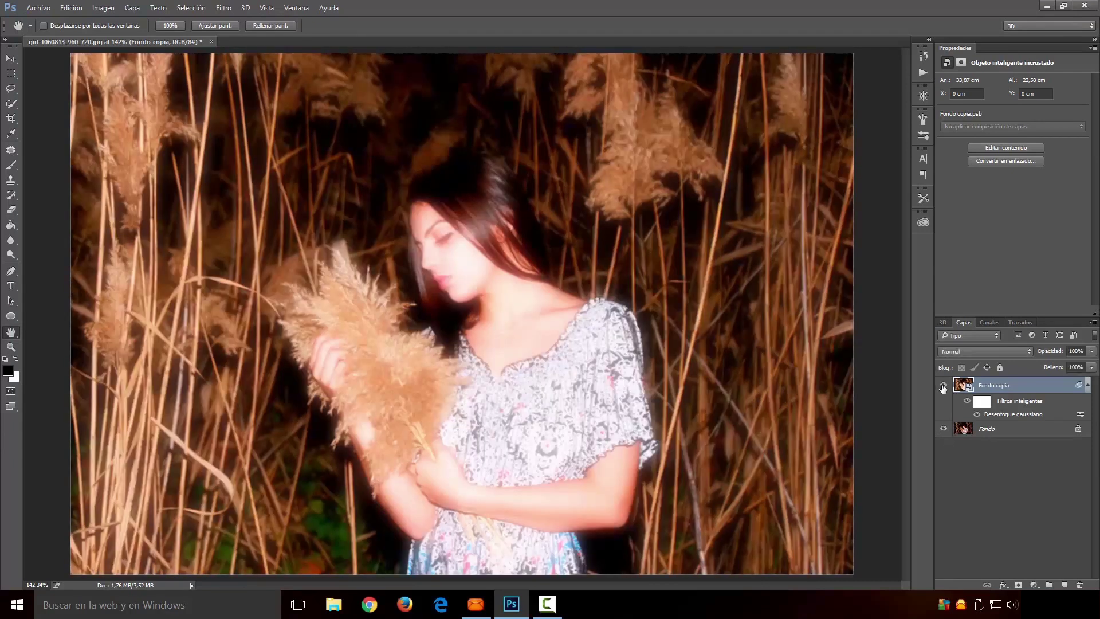
pyautogui.click(943, 429)
# Add a Solid Color fill layer in cyan #4be8ff (R75 G232 B255)
pyautogui.click(1034, 585)
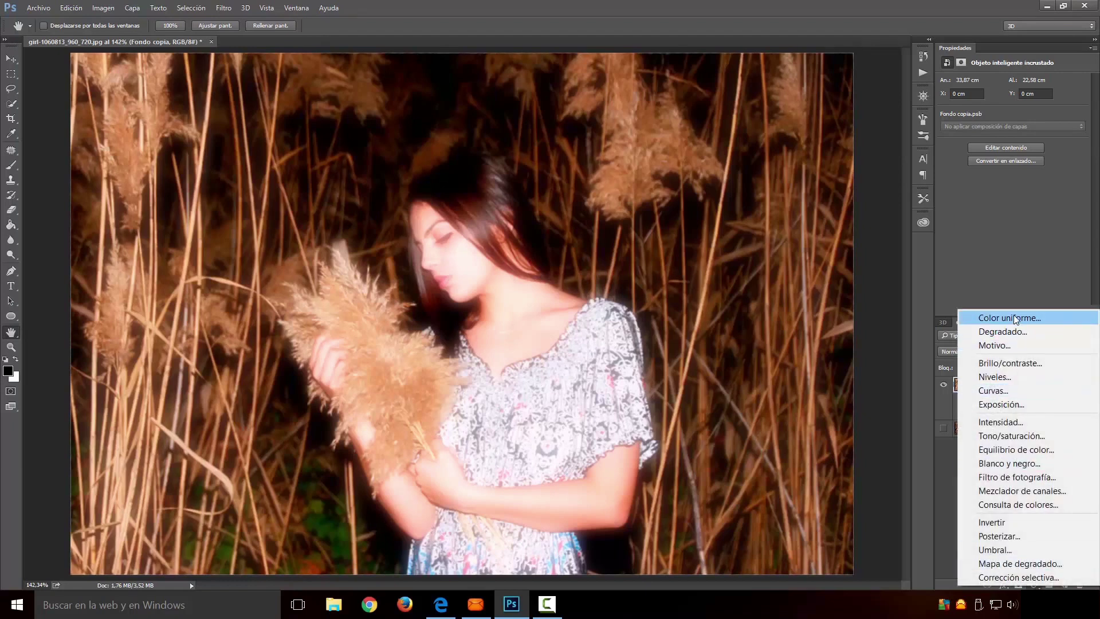
pyautogui.click(1012, 315)
pyautogui.click(743, 225)
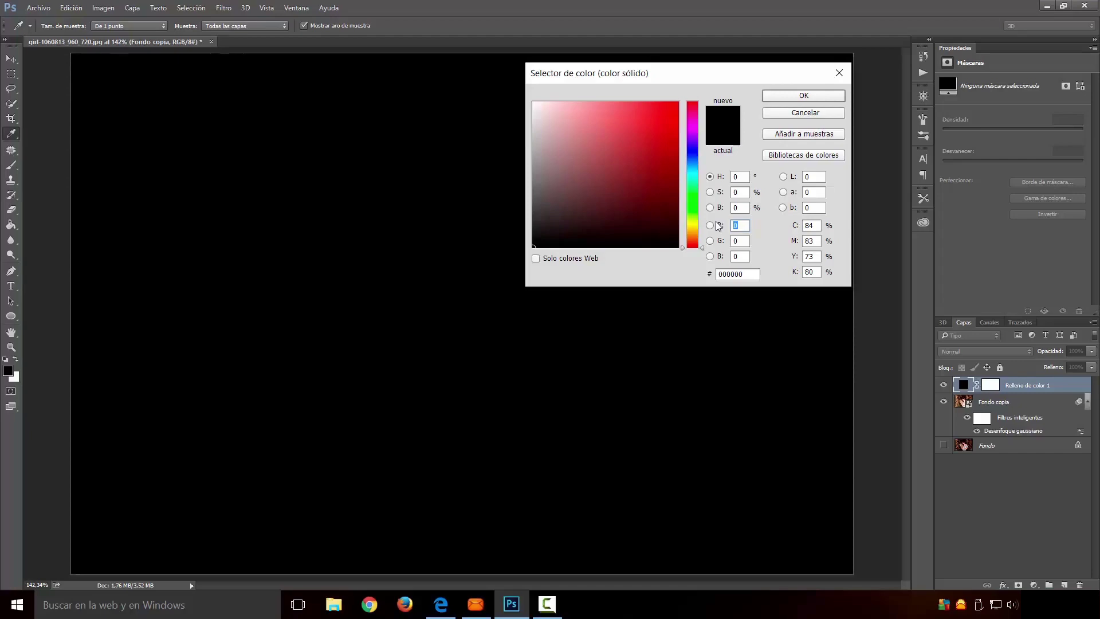
pyautogui.write('75')
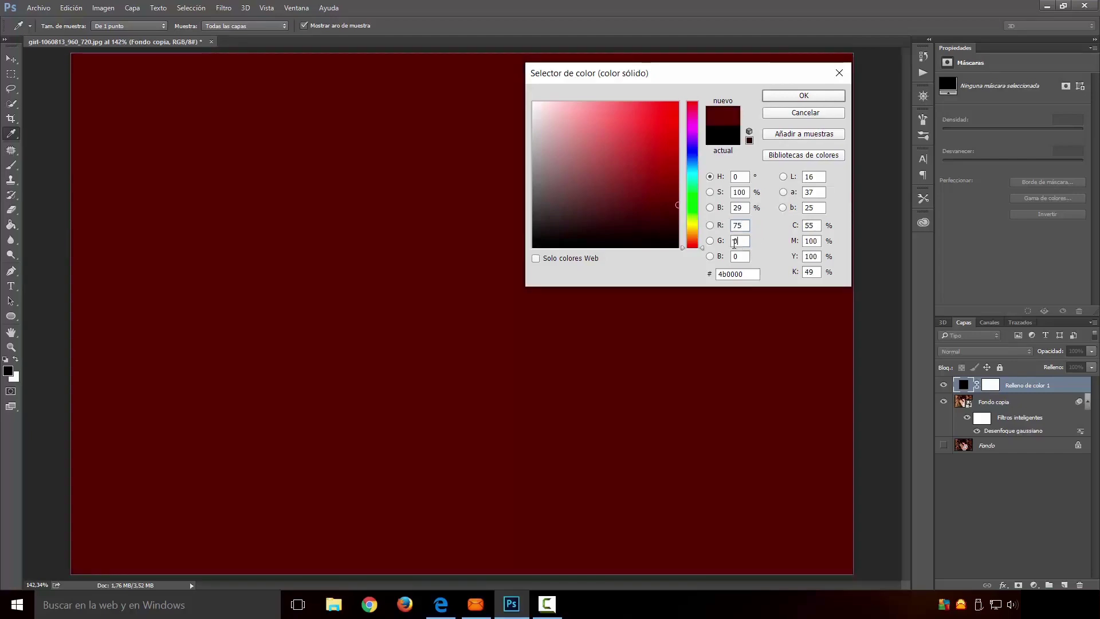
pyautogui.write('232')
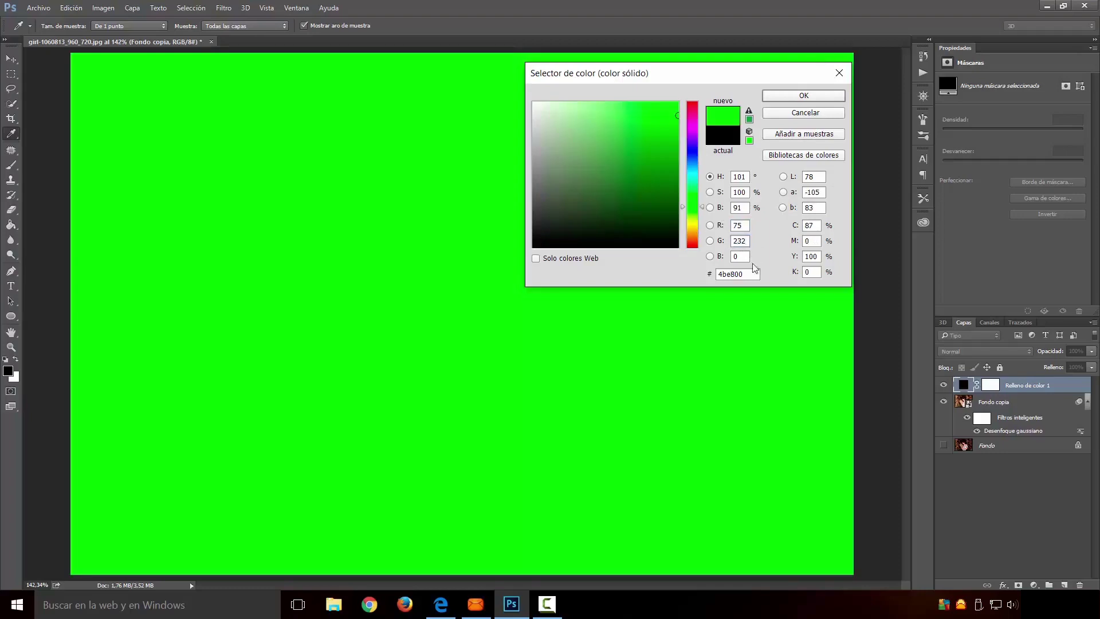
pyautogui.doubleClick(745, 256)
pyautogui.write('255')
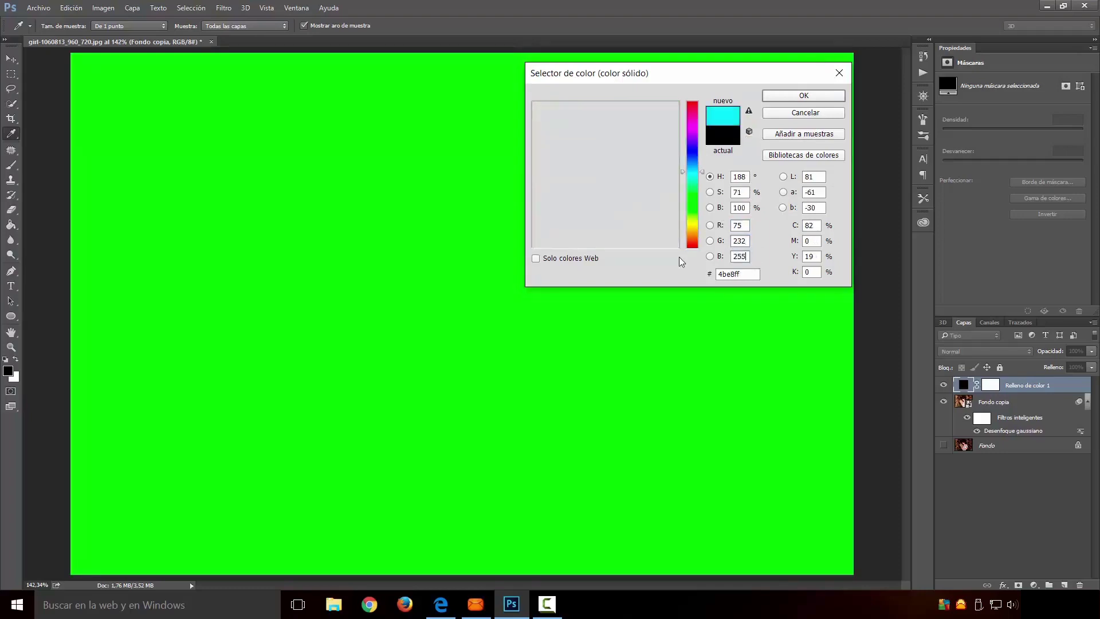
pyautogui.click(804, 96)
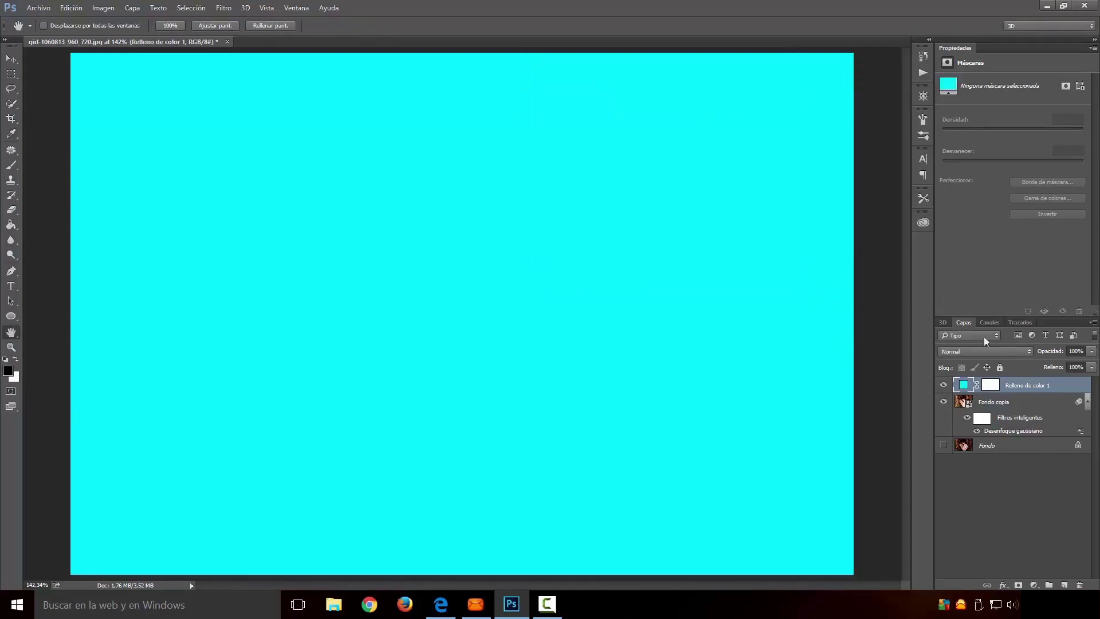
# Blend the cyan fill in Soft Light and lower its opacity to about 82%
pyautogui.click(1029, 351)
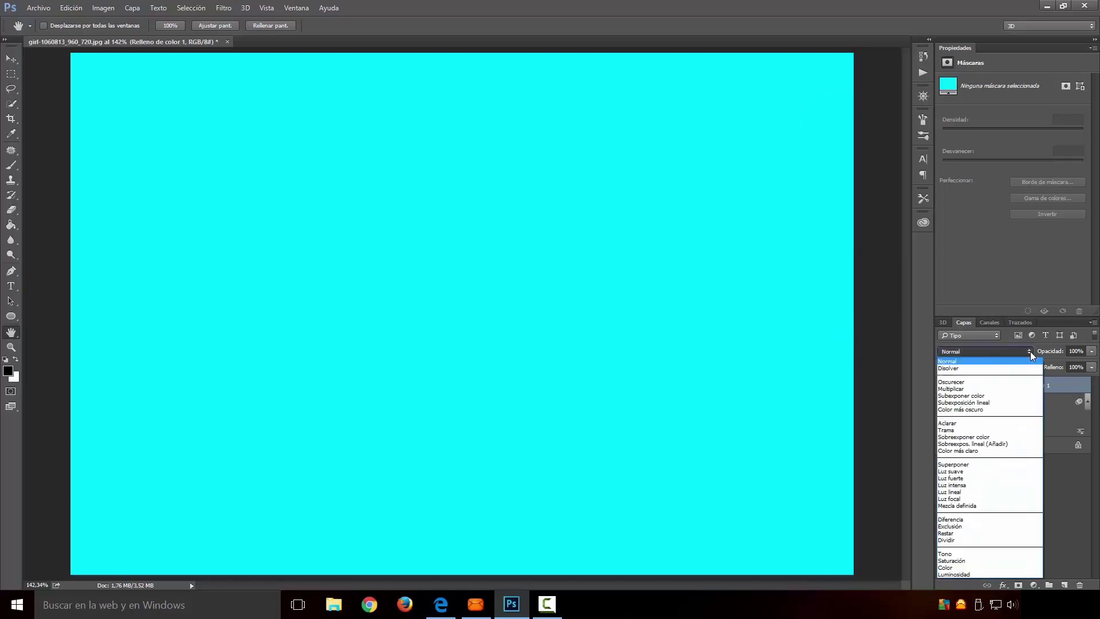
pyautogui.click(981, 471)
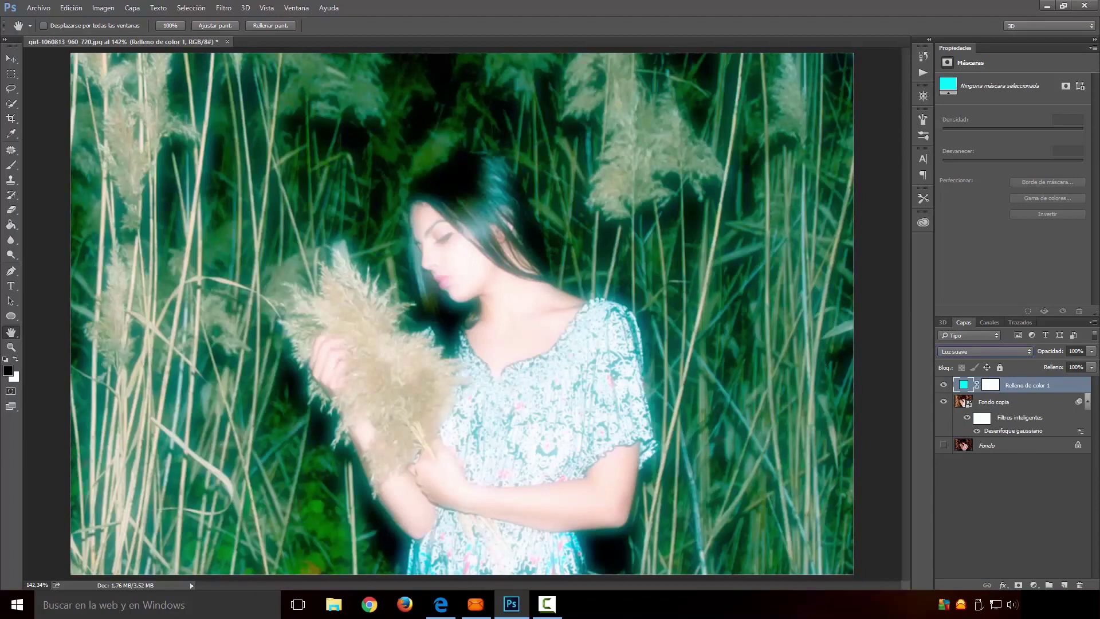
pyautogui.click(1091, 350)
pyautogui.moveTo(1091, 362); pyautogui.dragTo(1080, 371)
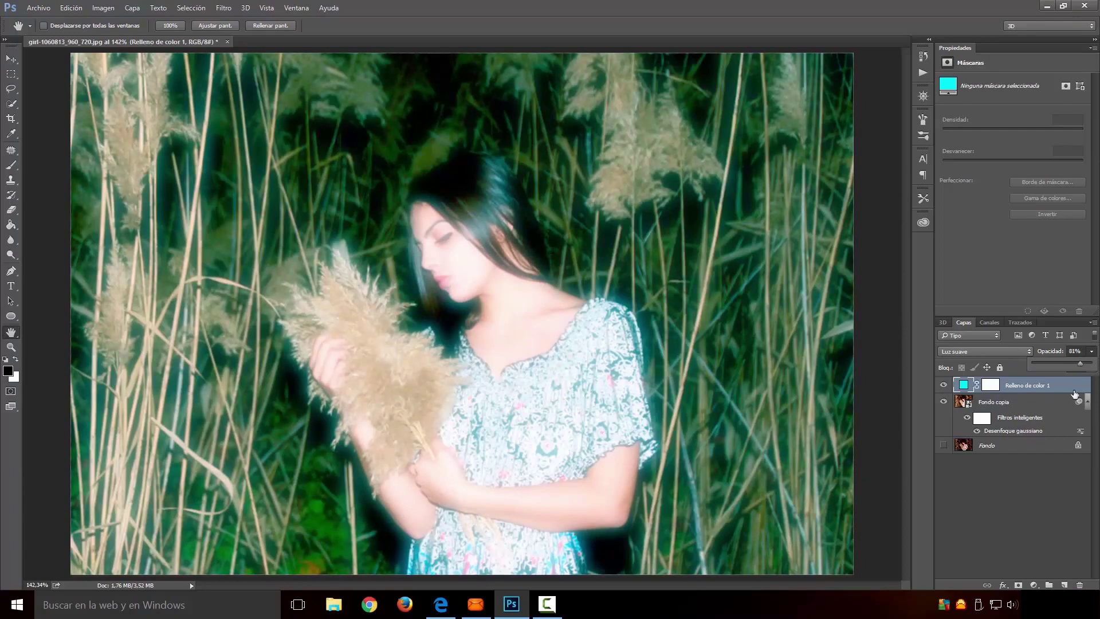
pyautogui.click(1012, 521)
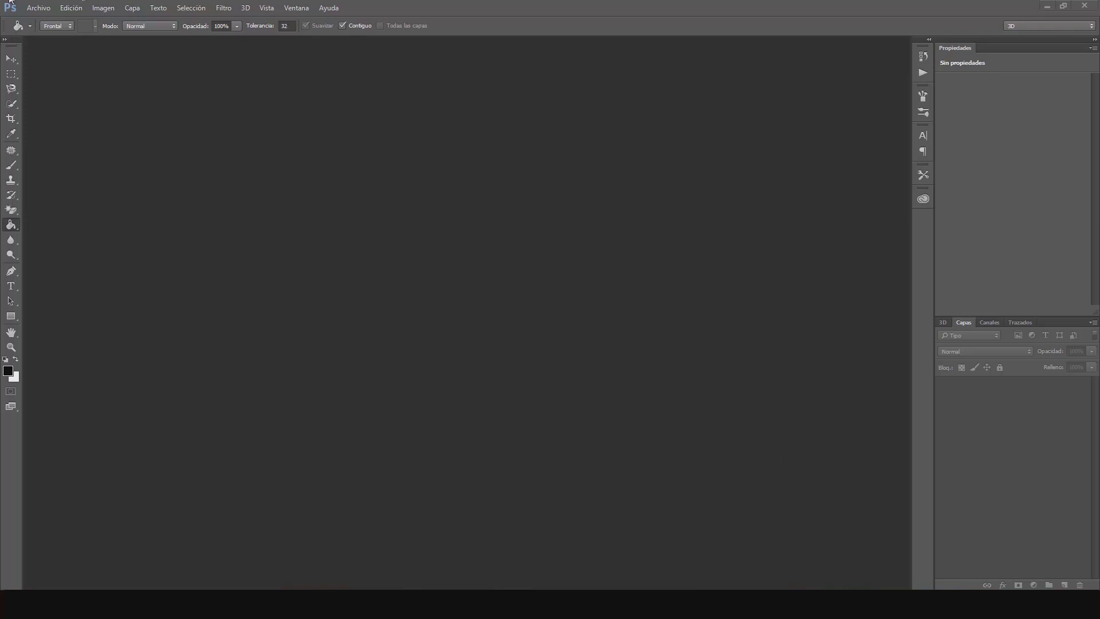
# Create a new 1920×1080 pixel, 72 ppi document
pyautogui.click(38, 7)
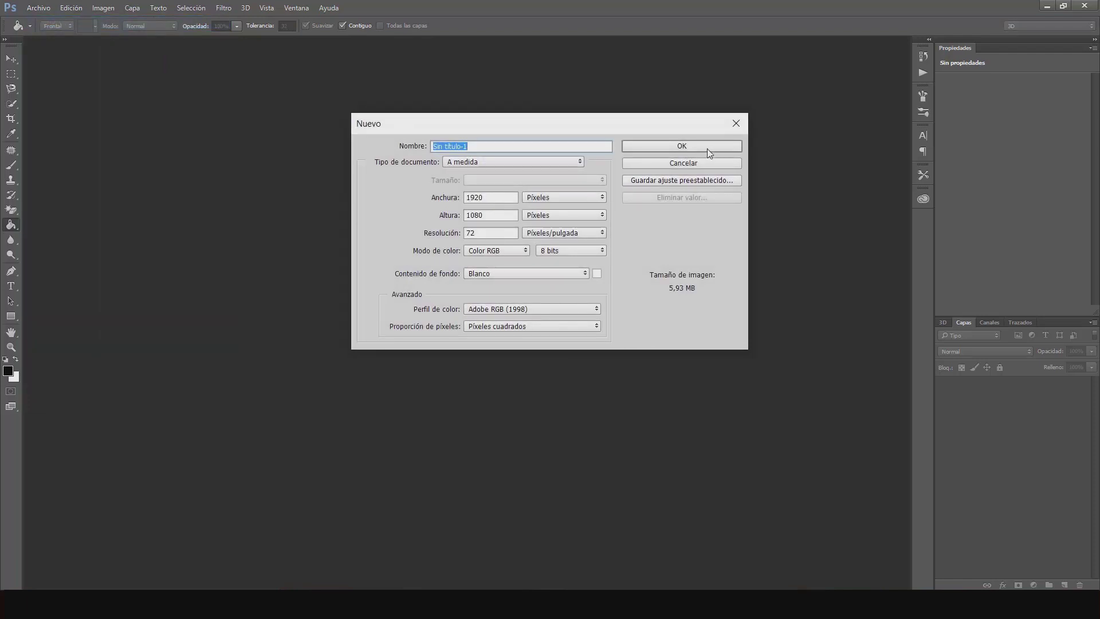
pyautogui.click(684, 147)
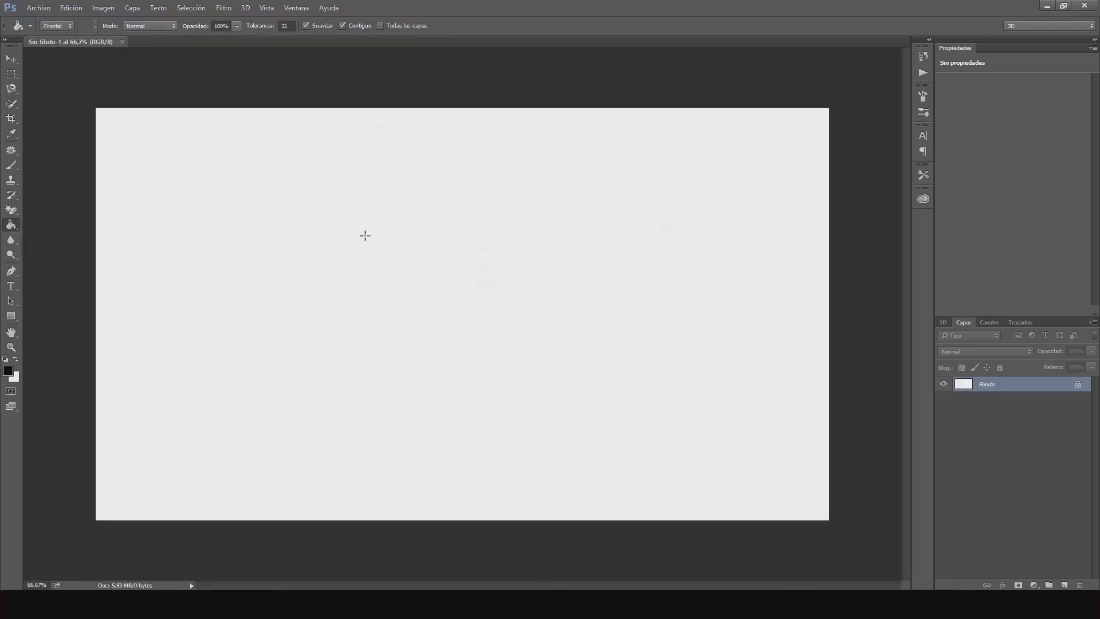
# Fill the new canvas black with the Paint Bucket and swap to a white foreground
pyautogui.rightClick(11, 229)
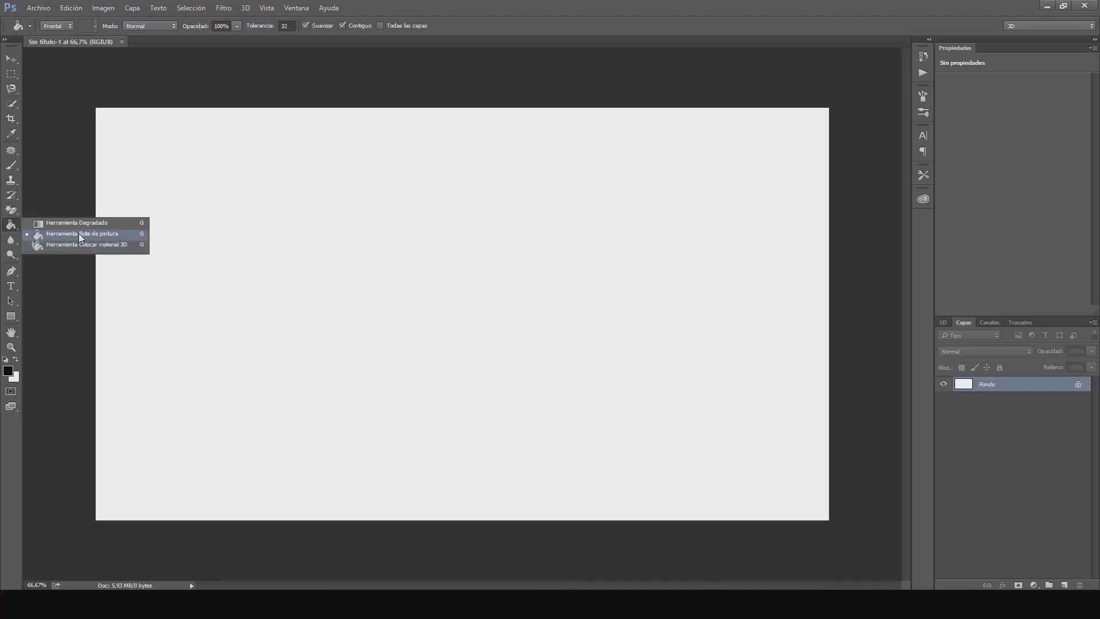
pyautogui.click(86, 233)
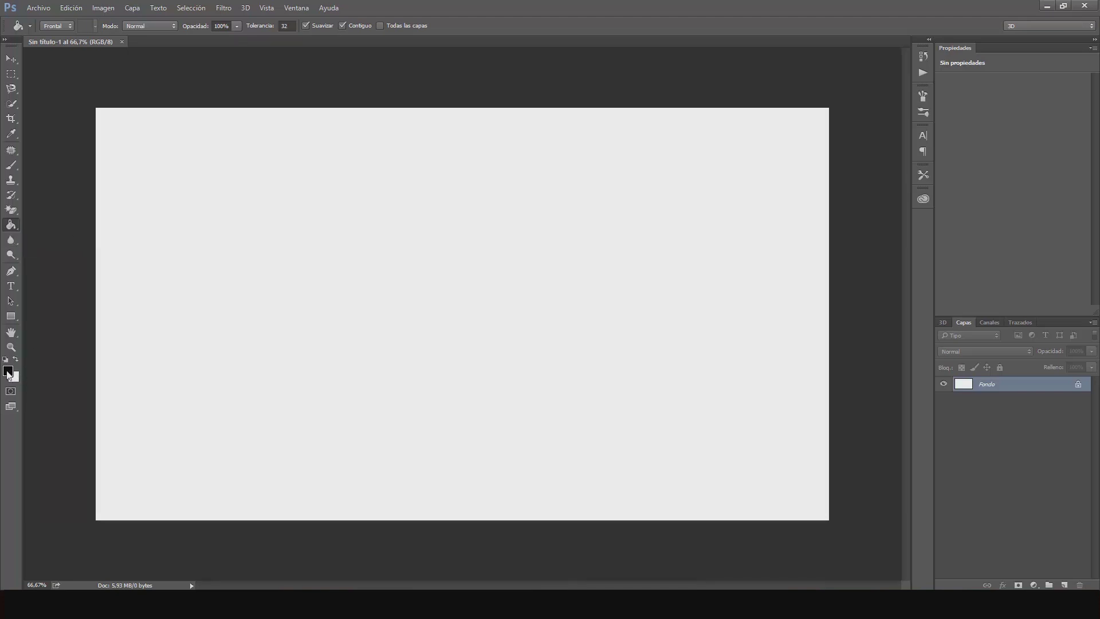
pyautogui.click(447, 278)
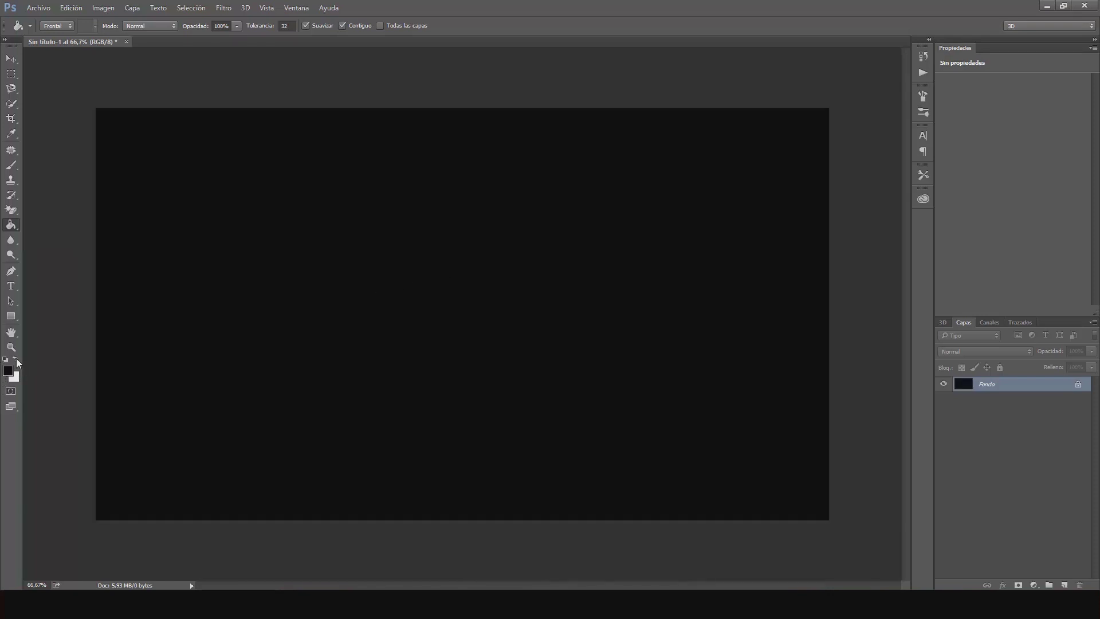
pyautogui.click(15, 358)
pyautogui.click(1033, 585)
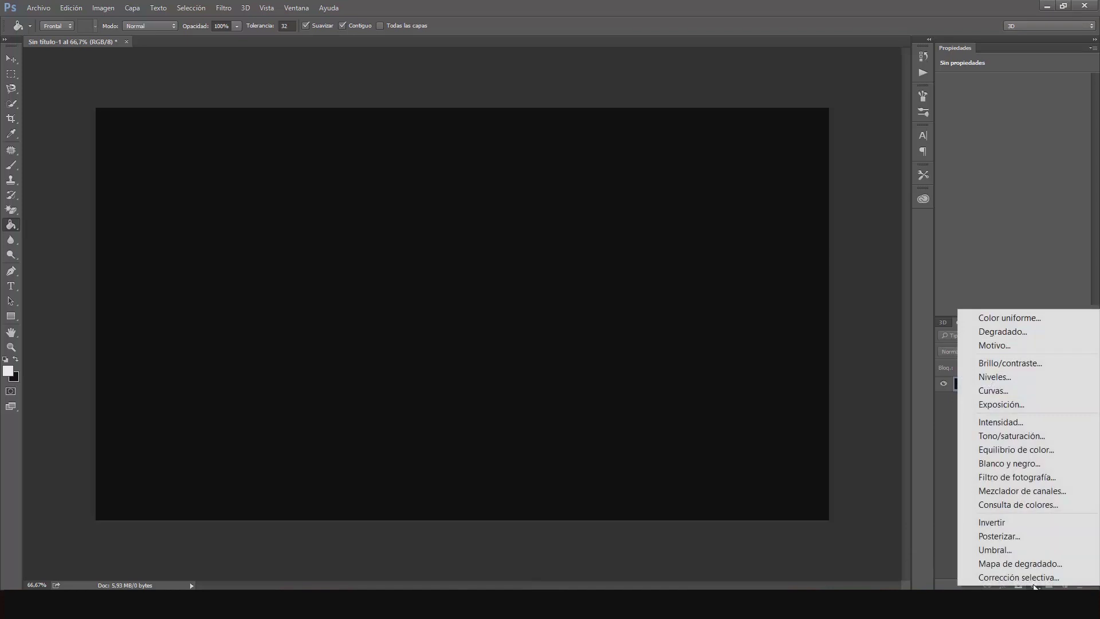
# Add a radial Gradient Fill layer using the foreground-to-background preset
pyautogui.click(1002, 331)
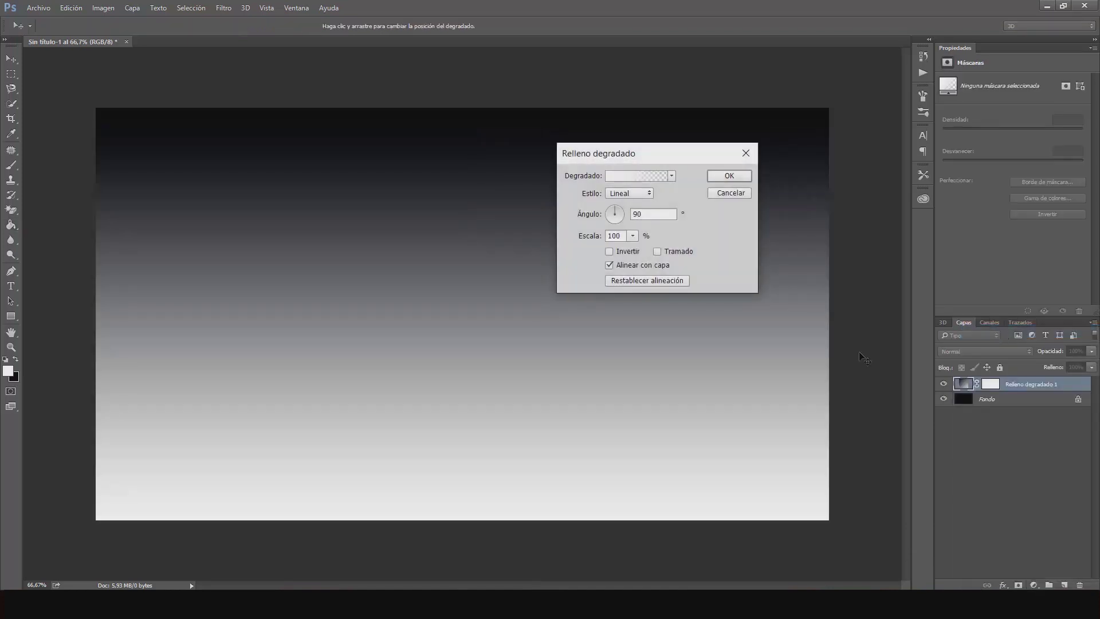
pyautogui.click(649, 192)
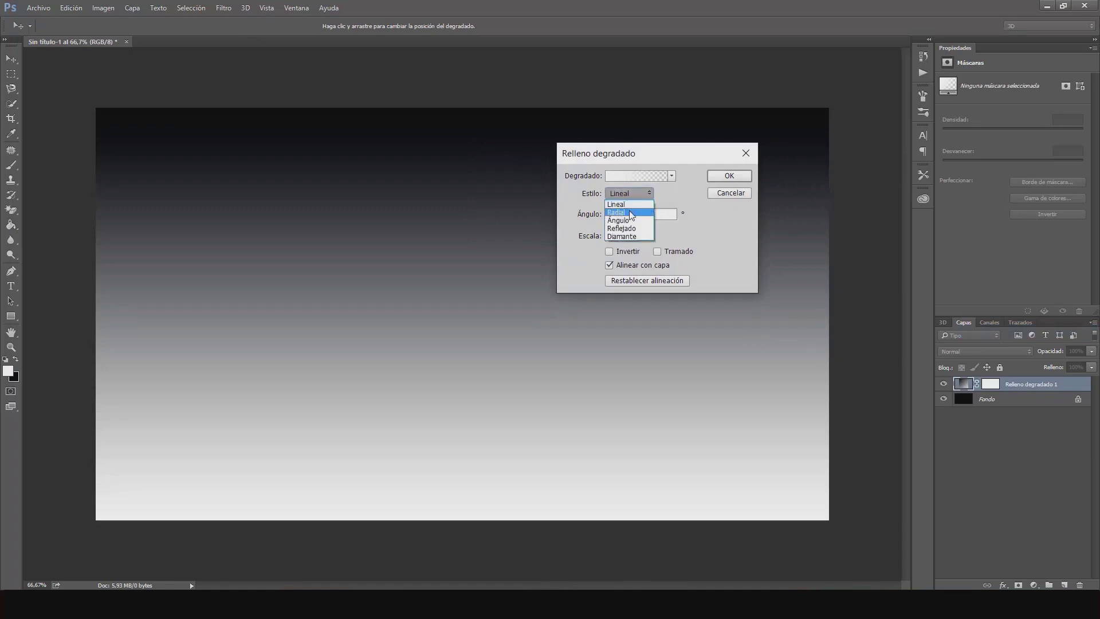
pyautogui.click(630, 212)
pyautogui.click(629, 177)
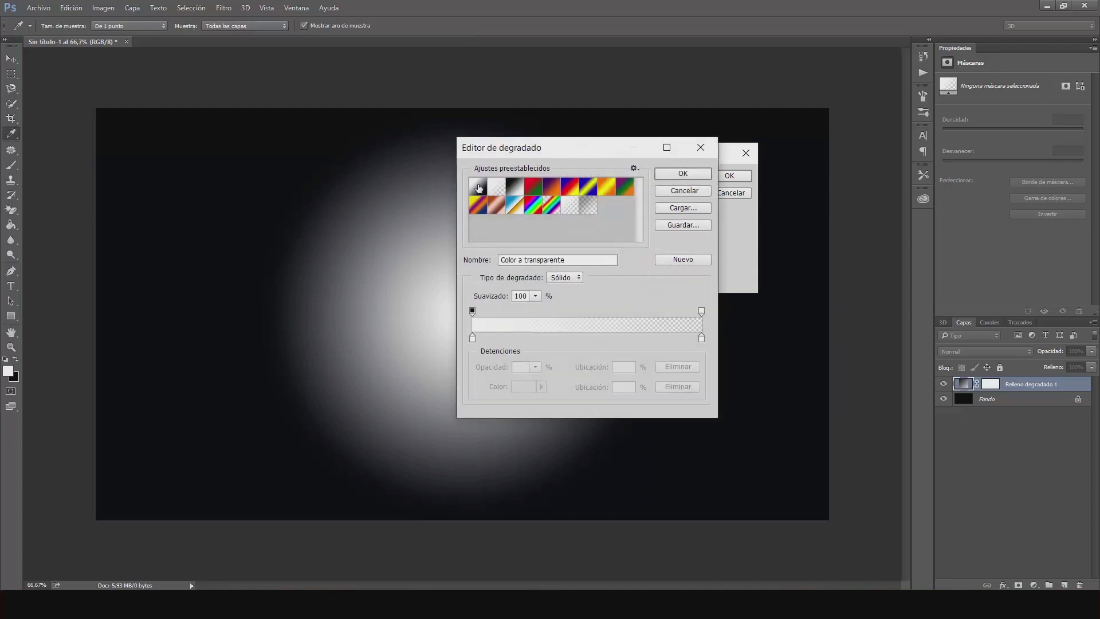
pyautogui.click(478, 187)
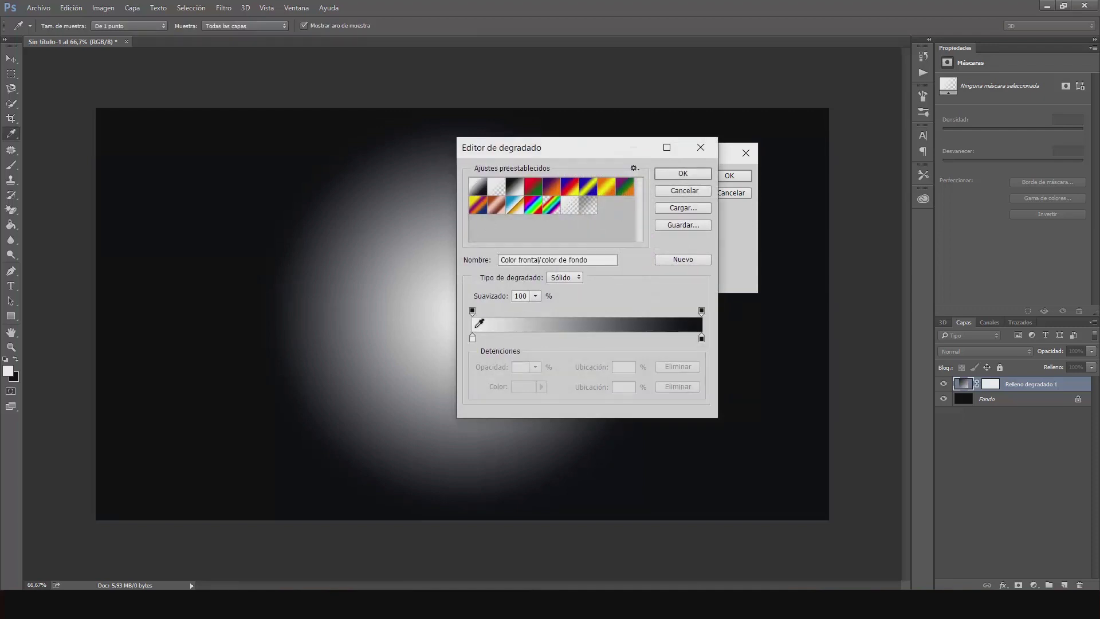
pyautogui.moveTo(590, 151)
pyautogui.mouseDown()
pyautogui.moveTo(686, 167)
pyautogui.moveTo(675, 161)
pyautogui.mouseUp()
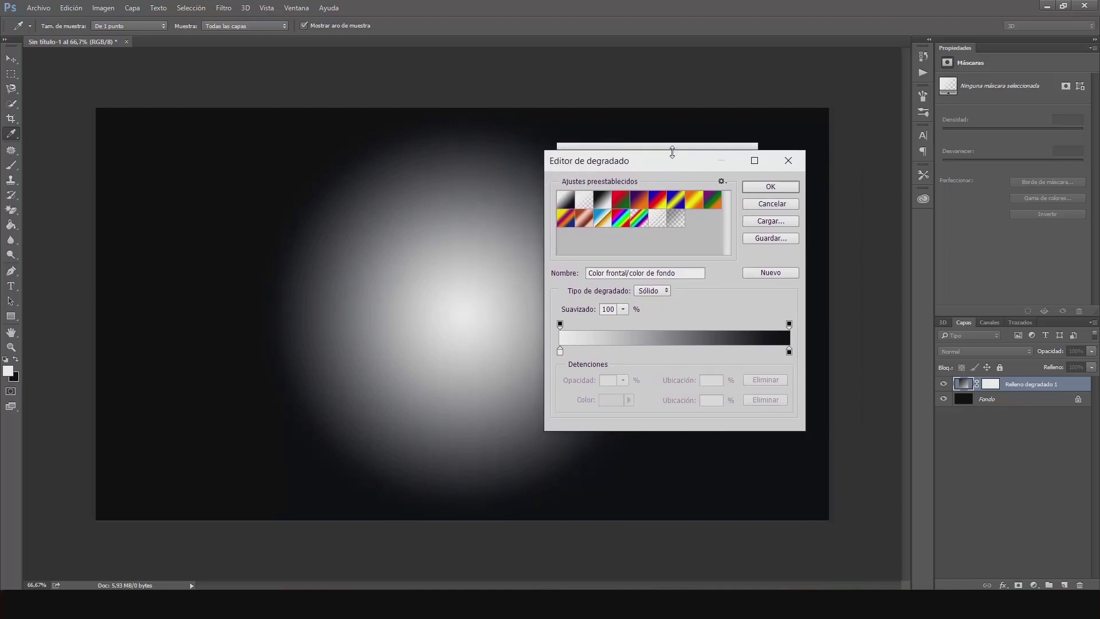
# Change the gradient's white stop to light purple #a070f8 and apply the fill
pyautogui.click(559, 352)
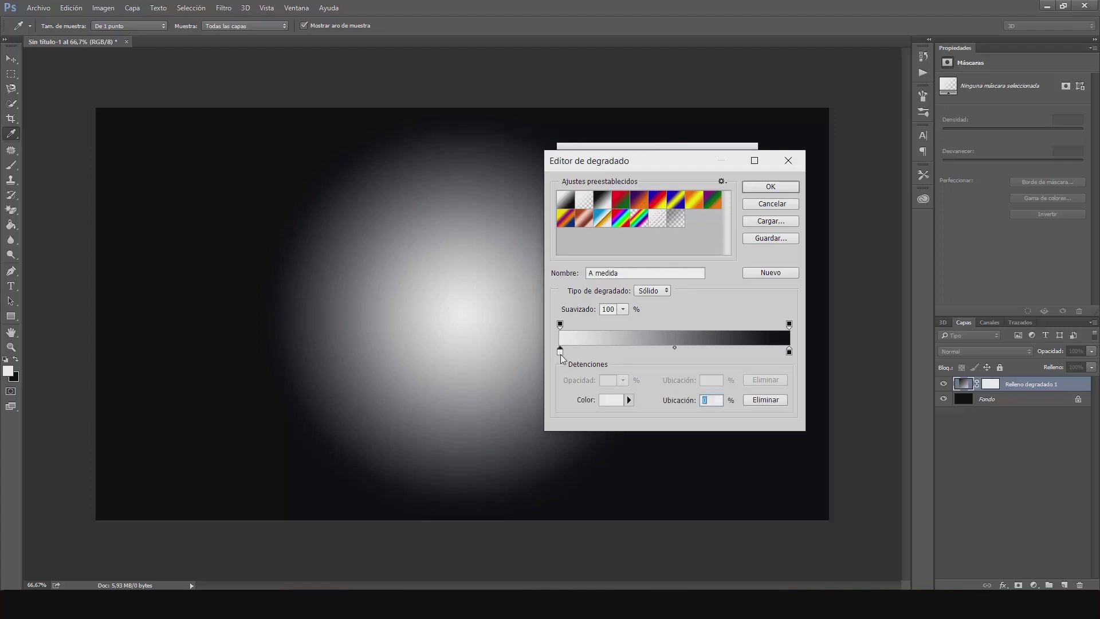
pyautogui.click(612, 400)
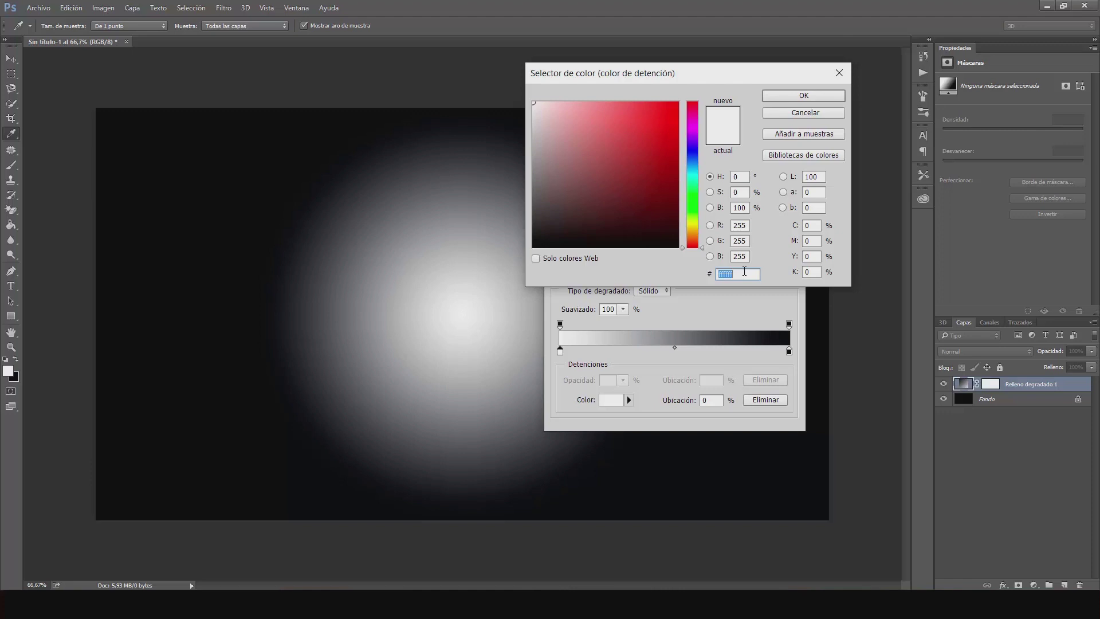
pyautogui.write('A')
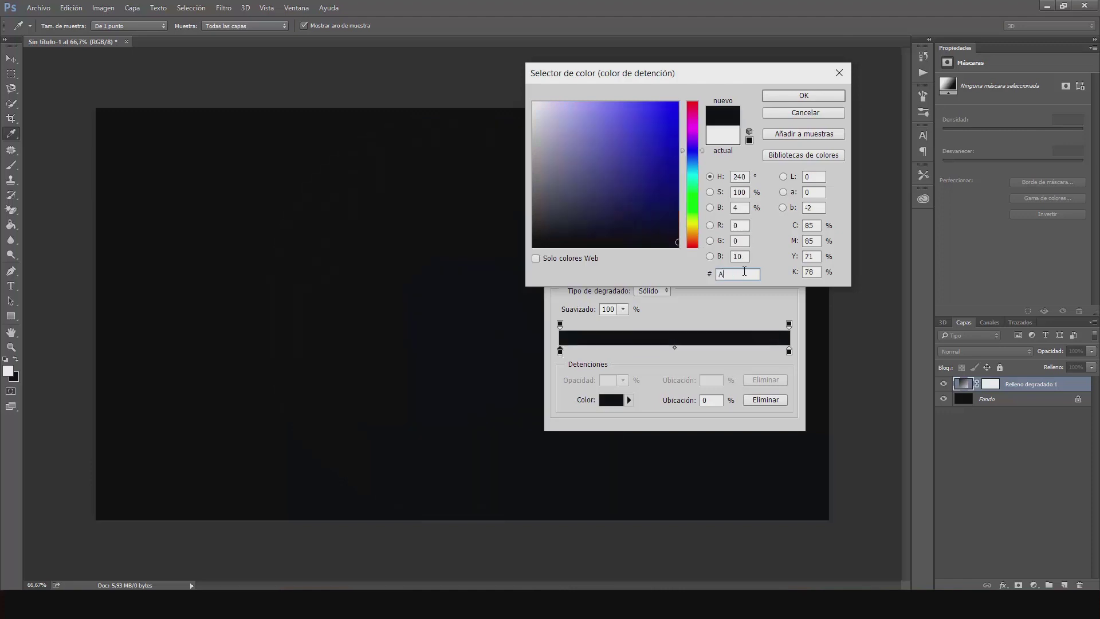
pyautogui.press('BackSpace')
pyautogui.write('a')
pyautogui.write('07')
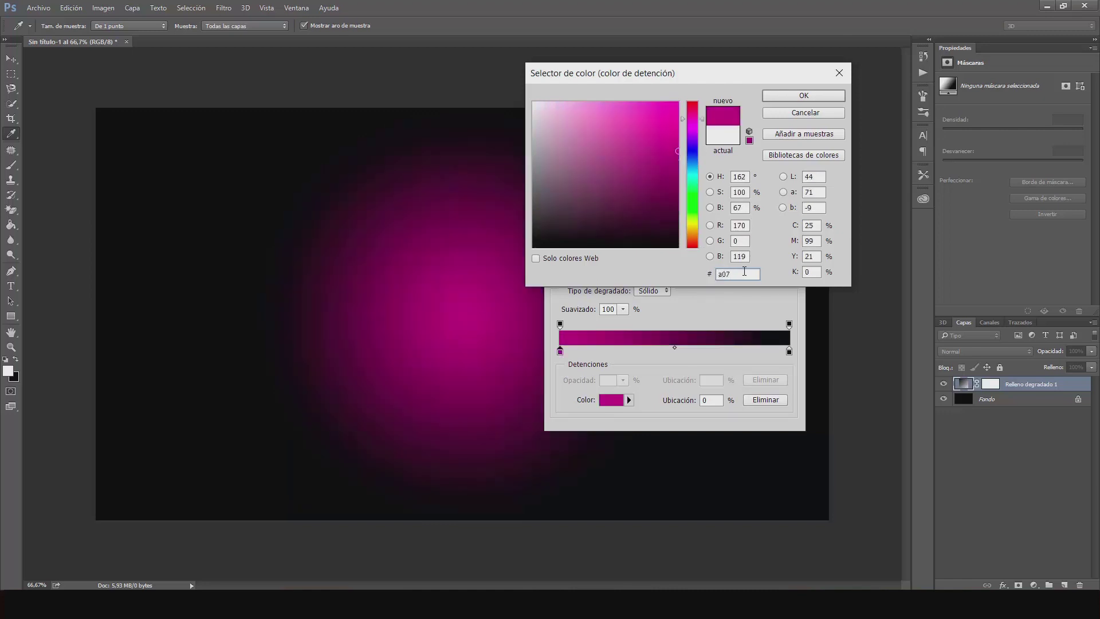
pyautogui.write('0f8')
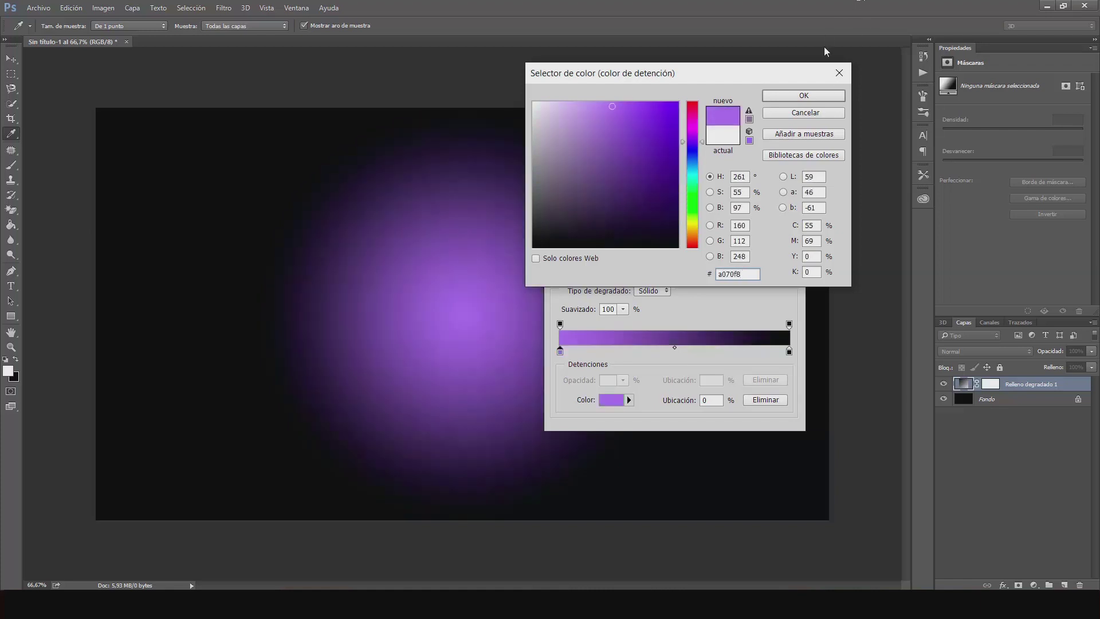
pyautogui.click(799, 96)
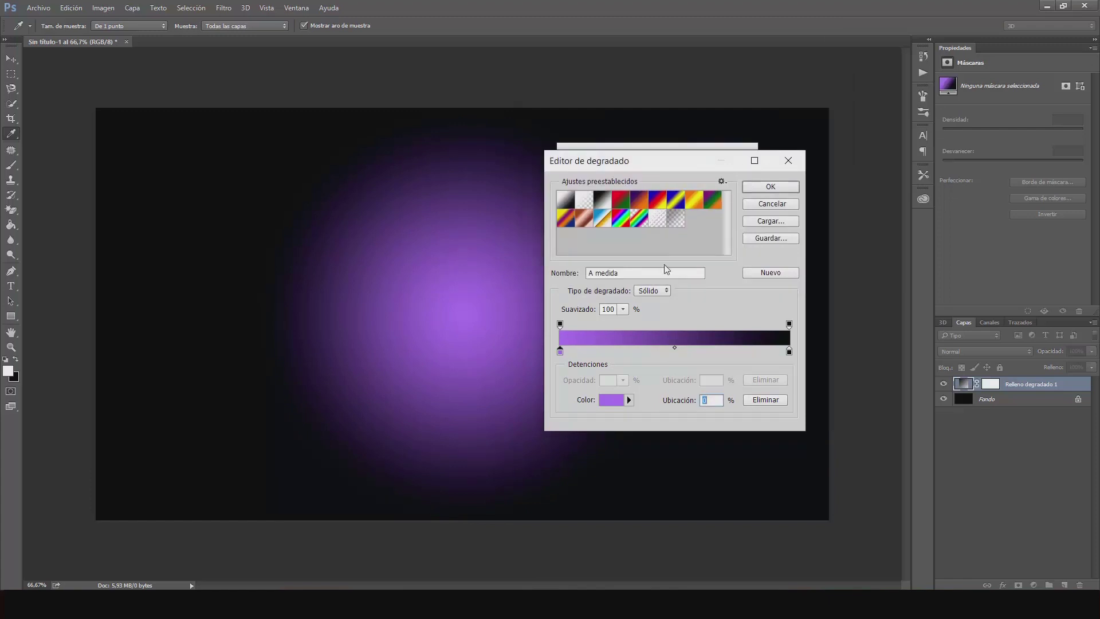
pyautogui.click(771, 189)
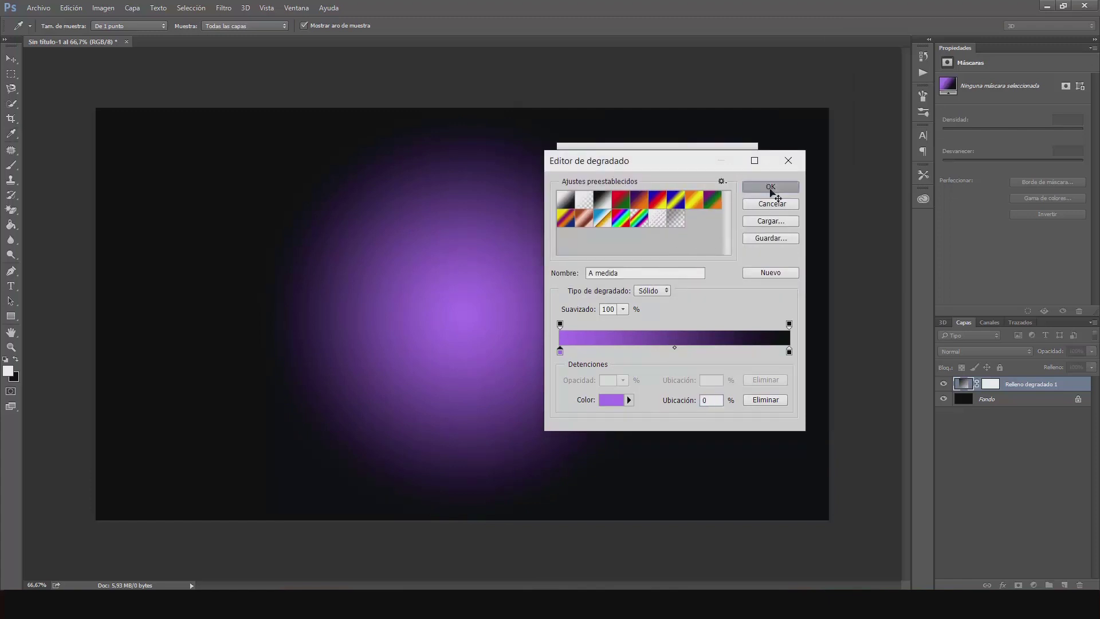
pyautogui.click(729, 176)
pyautogui.hotkey('shift', 'u')
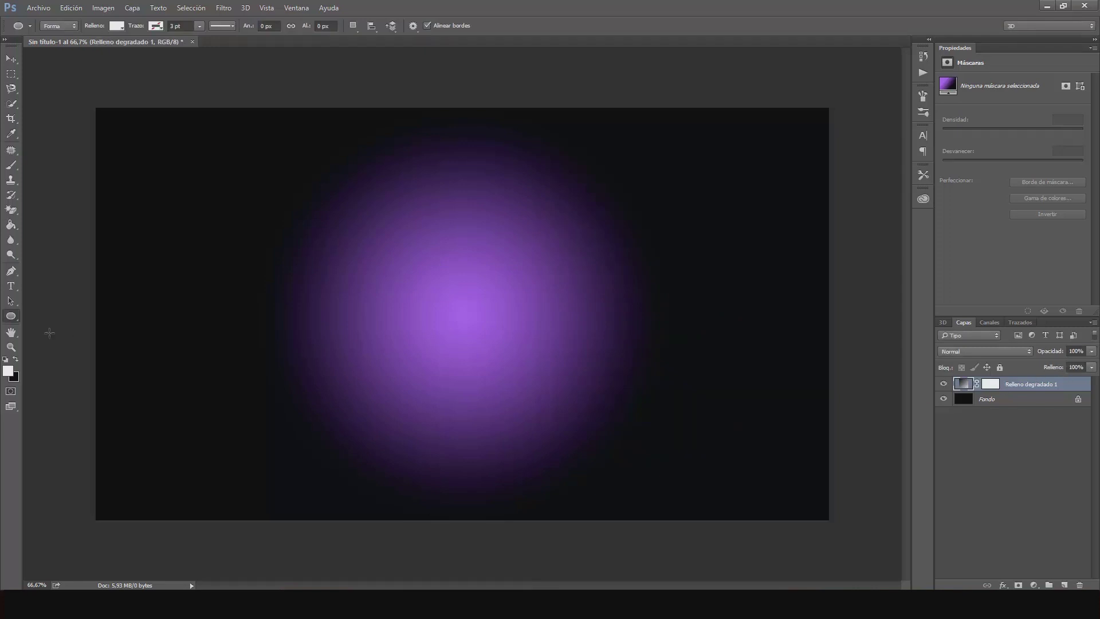
# Draw a large white ellipse circle and centre it over the purple glow
pyautogui.rightClick(11, 317)
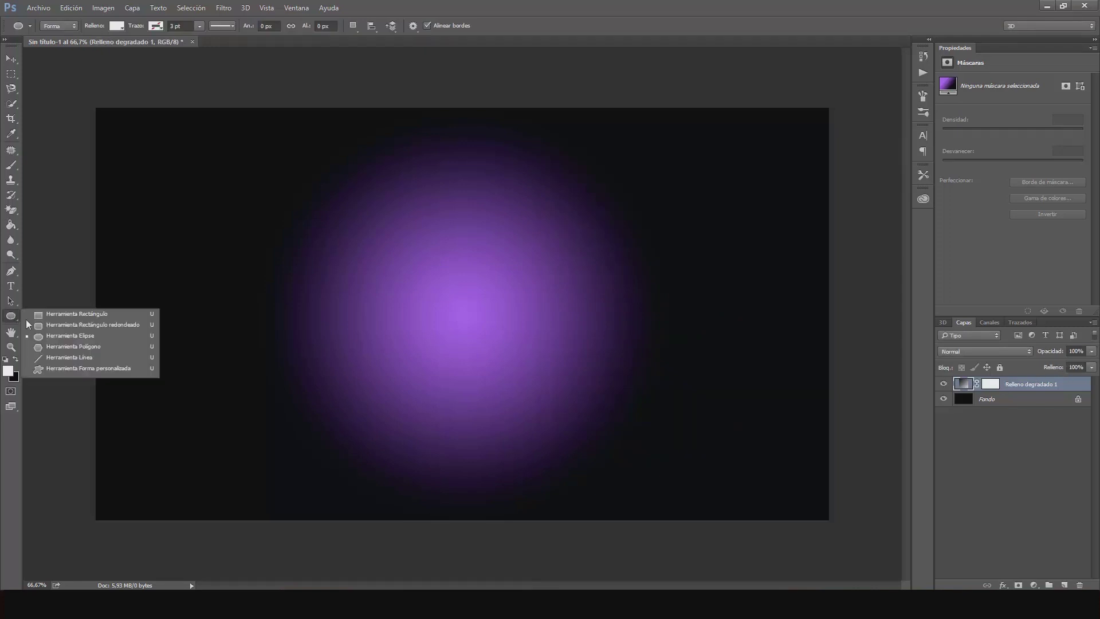
pyautogui.click(64, 336)
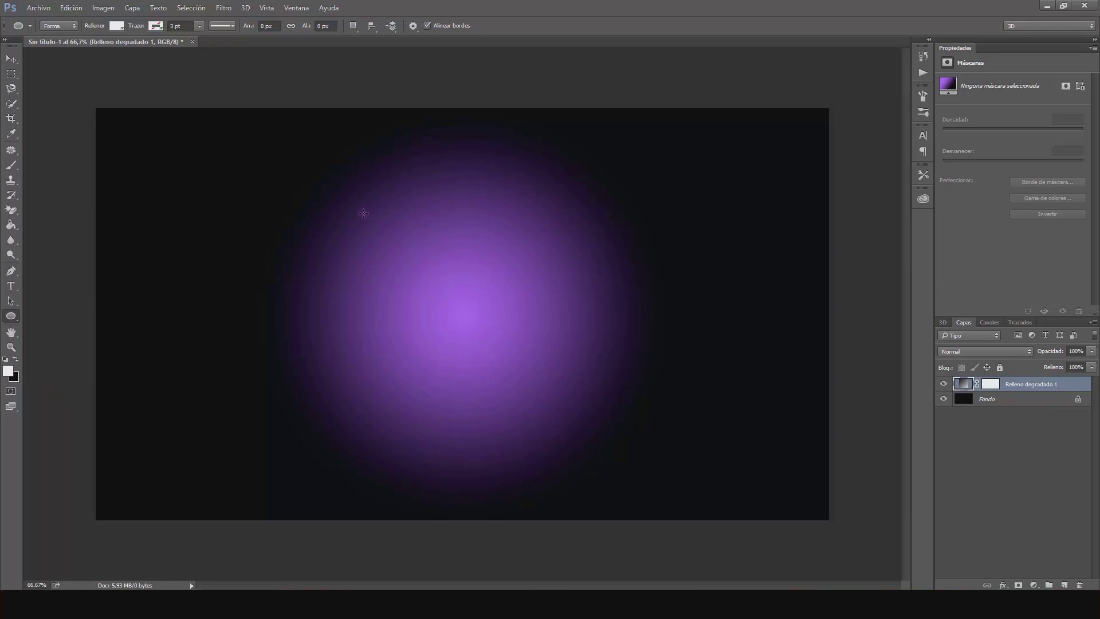
pyautogui.moveTo(364, 212); pyautogui.dragTo(603, 470)
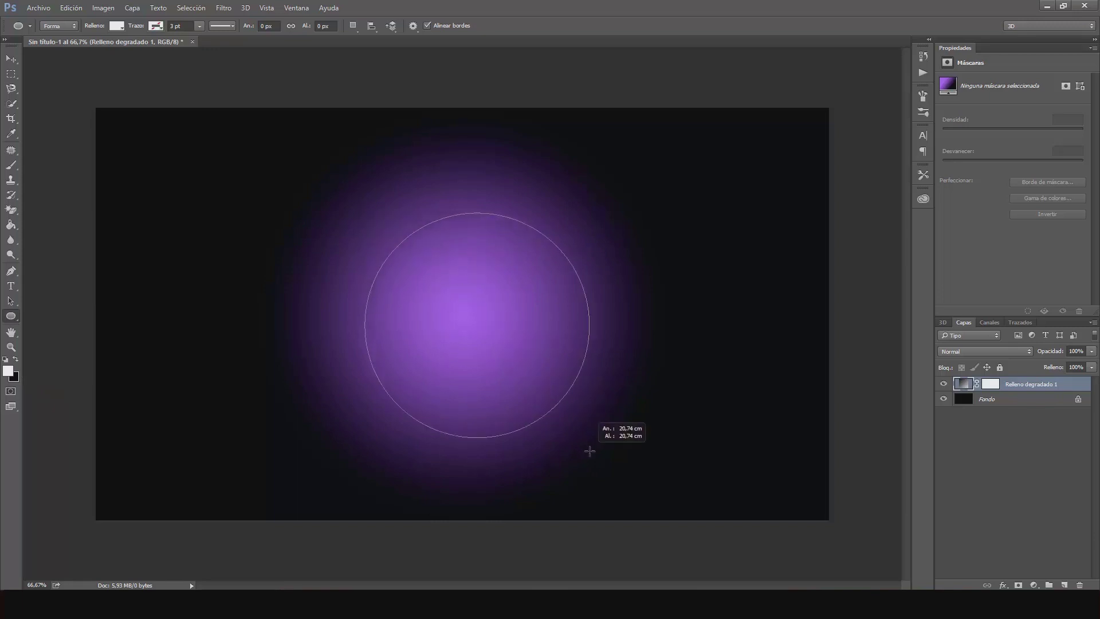
pyautogui.moveTo(603, 470)
pyautogui.mouseDown()
pyautogui.moveTo(664, 535)
pyautogui.moveTo(657, 521)
pyautogui.mouseUp()
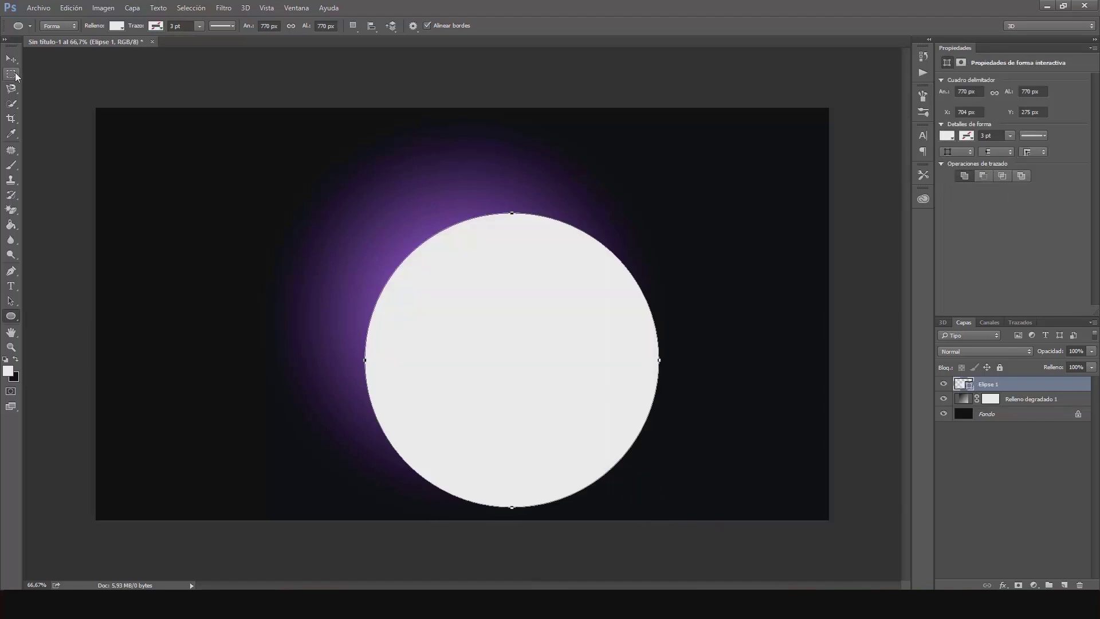
pyautogui.click(12, 59)
pyautogui.moveTo(447, 332); pyautogui.dragTo(405, 286)
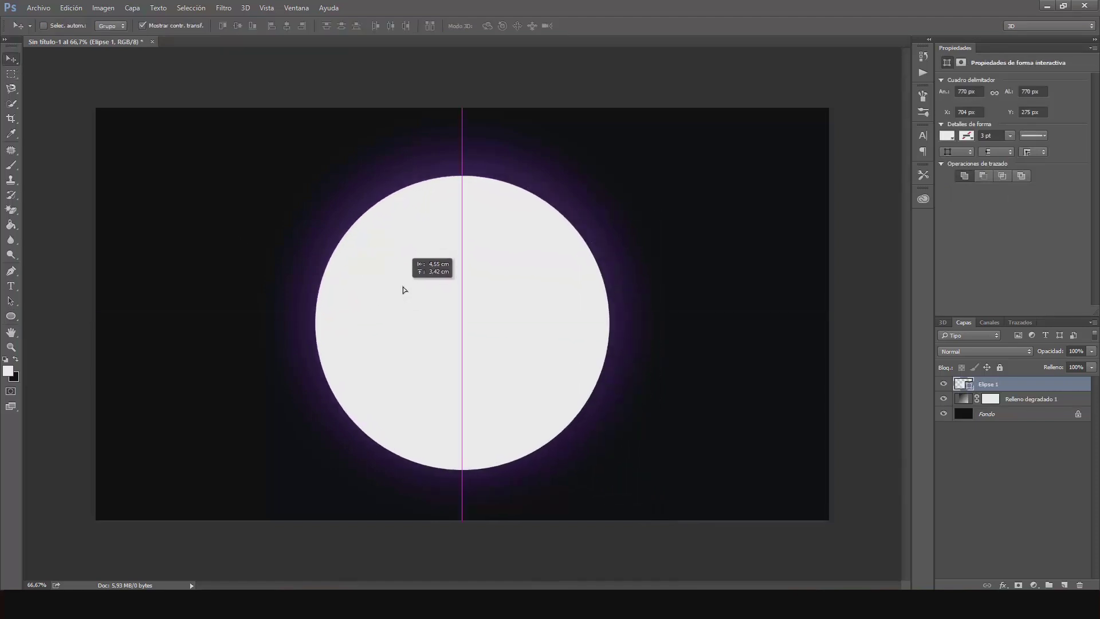
pyautogui.moveTo(405, 287); pyautogui.dragTo(403, 292)
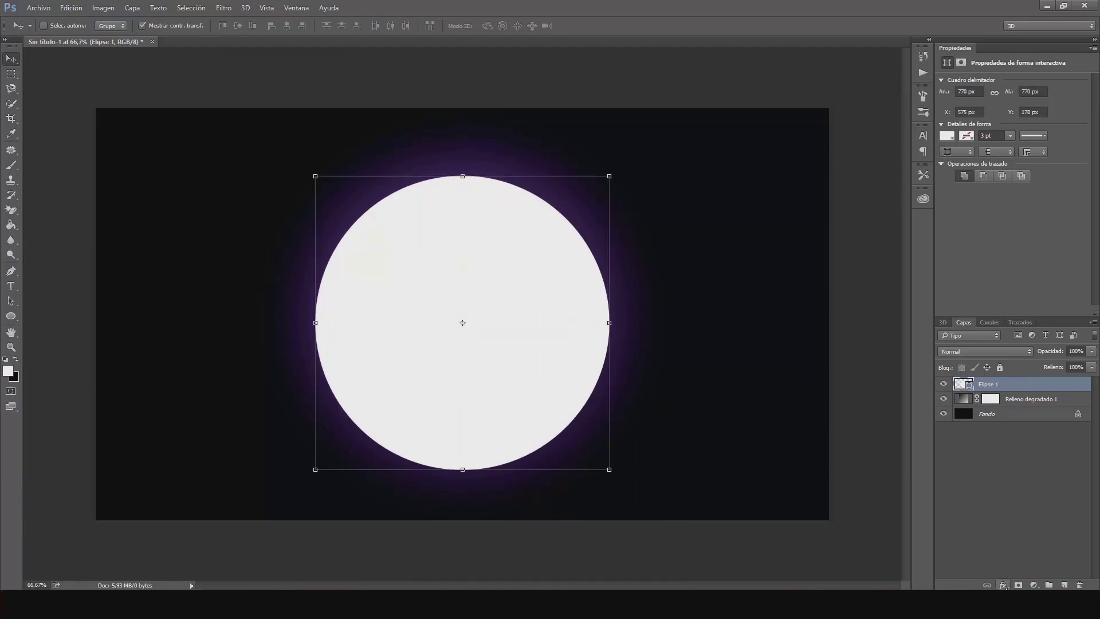
pyautogui.click(1002, 586)
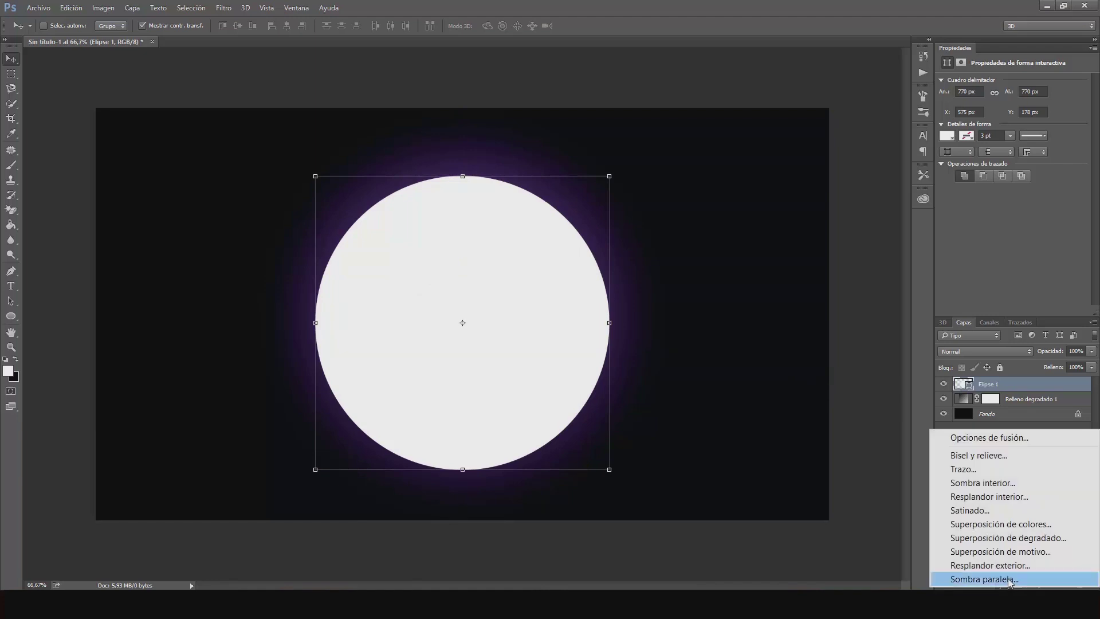
# Give Elipse 1 a near-white (fffdfd) Outer Glow of 20 px size
pyautogui.click(1002, 438)
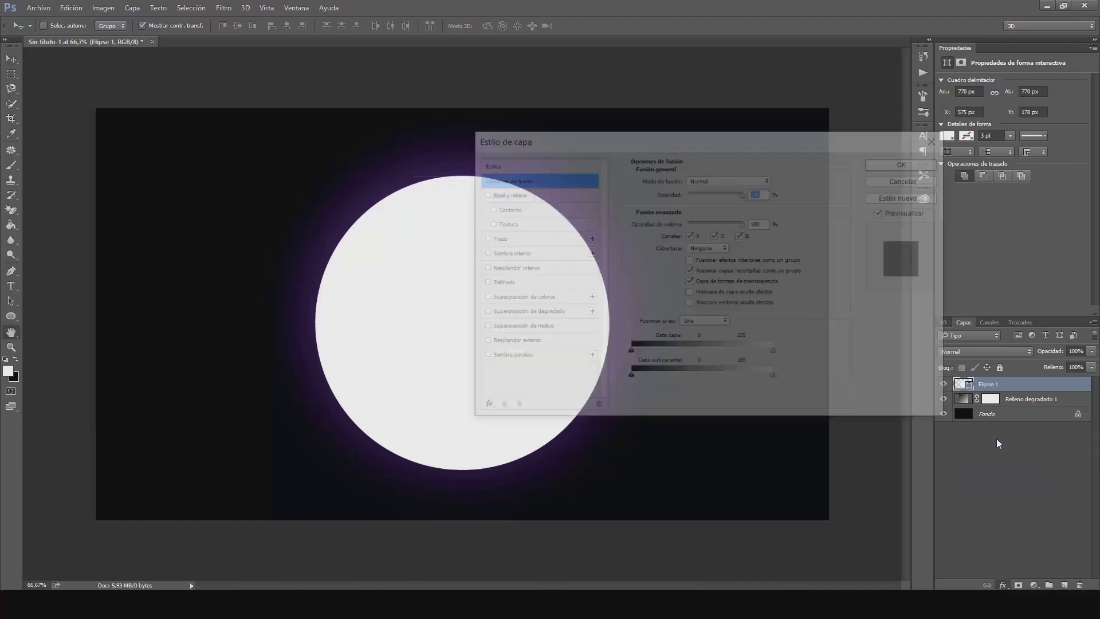
pyautogui.click(481, 341)
pyautogui.click(514, 344)
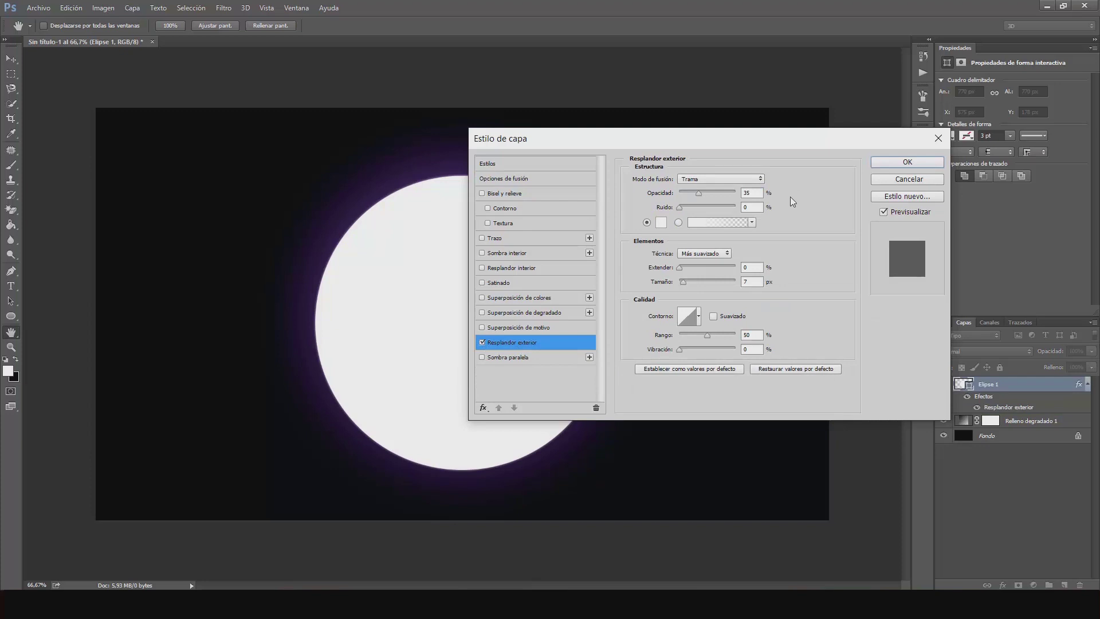
pyautogui.click(662, 223)
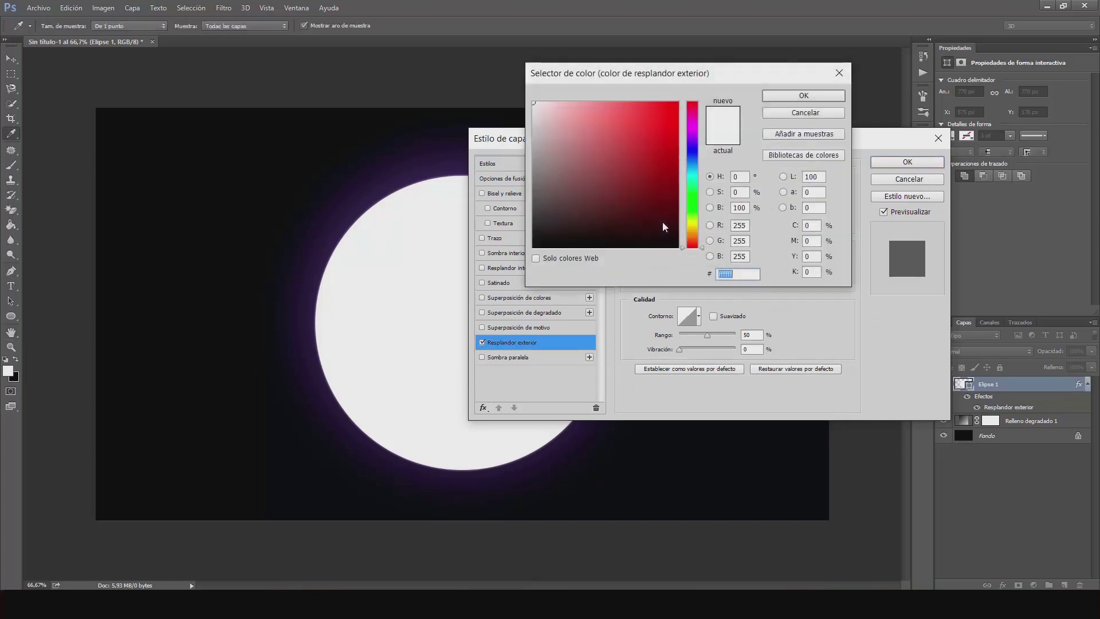
pyautogui.click(534, 103)
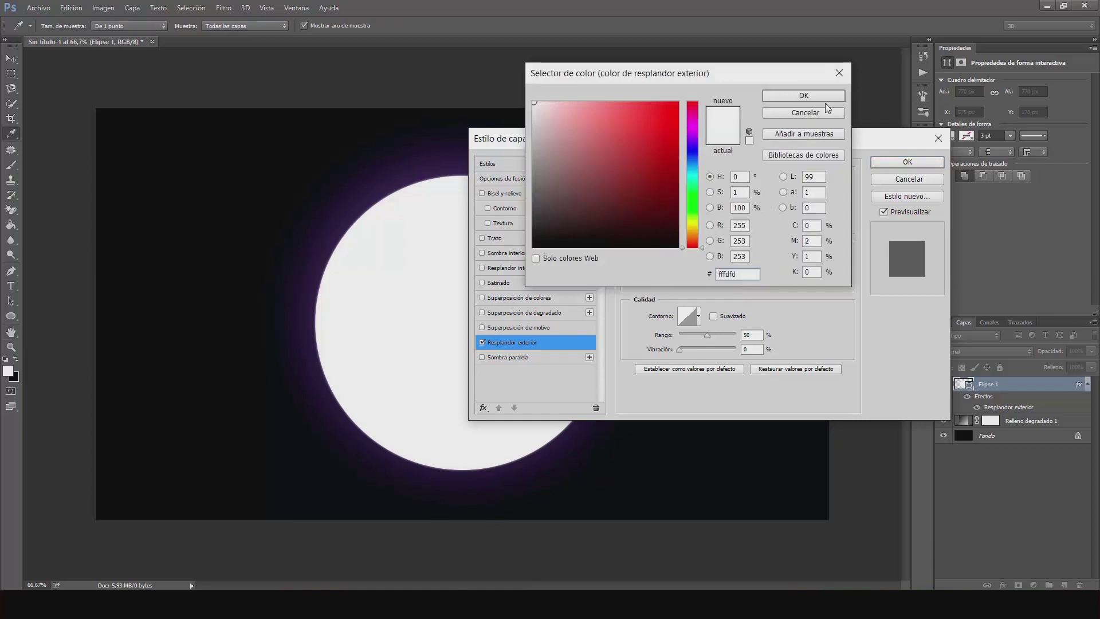
pyautogui.click(827, 96)
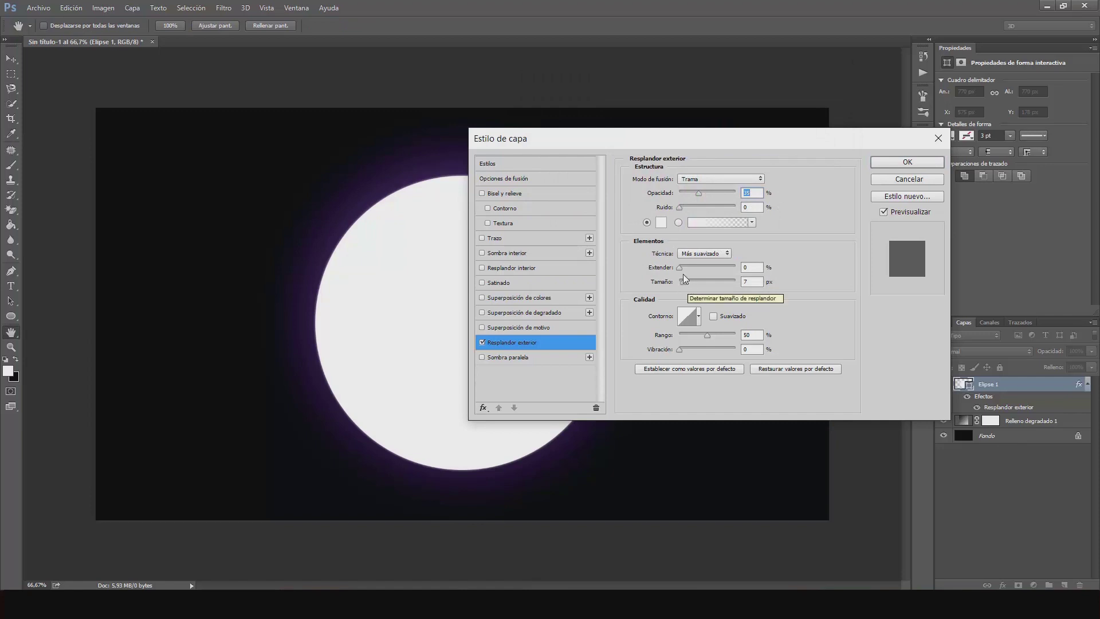
pyautogui.moveTo(683, 279); pyautogui.dragTo(744, 282)
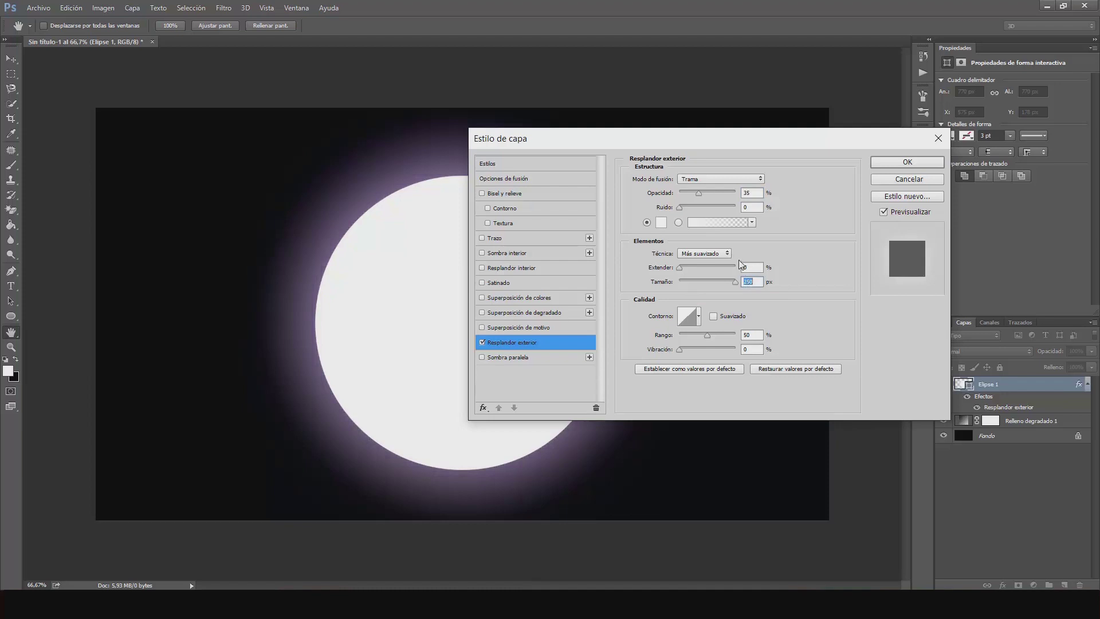
pyautogui.moveTo(731, 286); pyautogui.dragTo(691, 283)
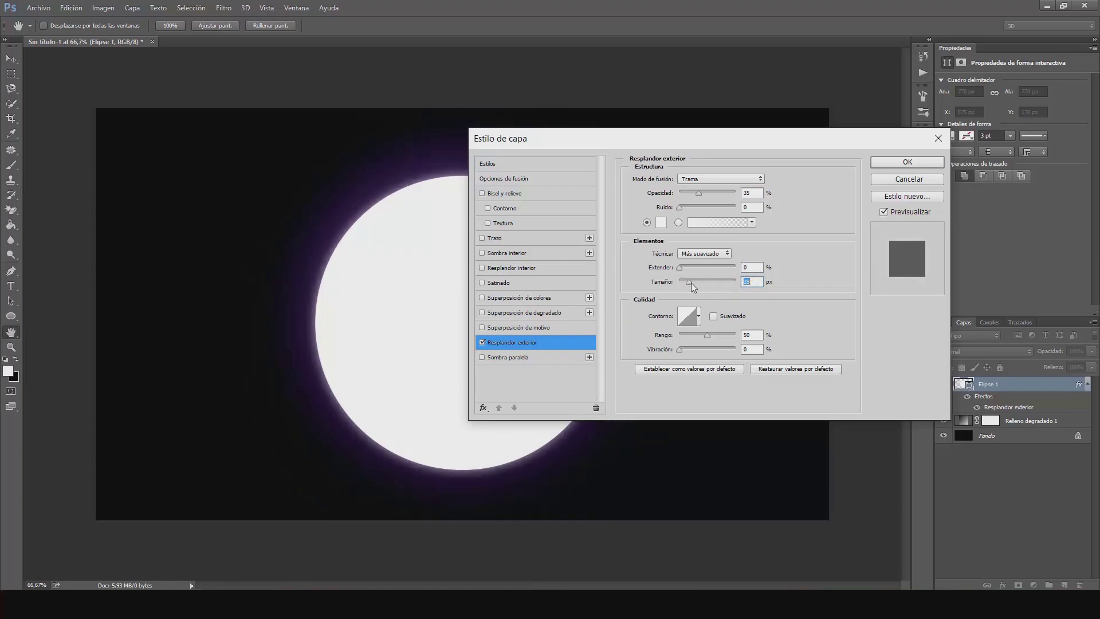
pyautogui.write('20')
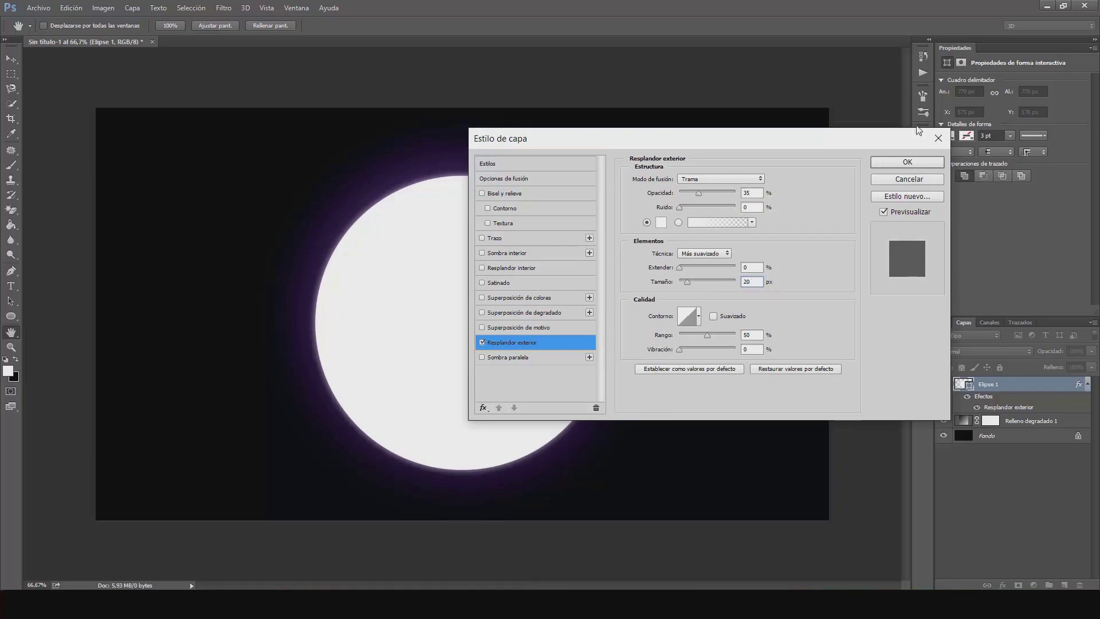
pyautogui.click(916, 164)
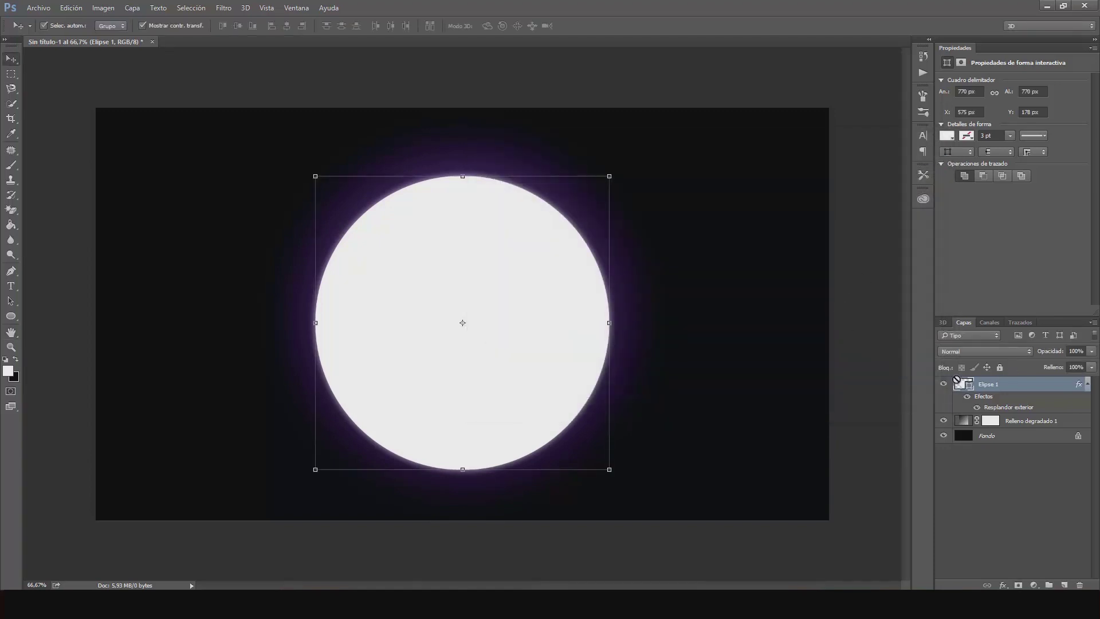
# Load the circle's outline as a selection on a new layer with black/white colours
pyautogui.press('ctrl')
pyautogui.keyDown('ctrl'); pyautogui.click(964, 385); pyautogui.keyUp('ctrl')
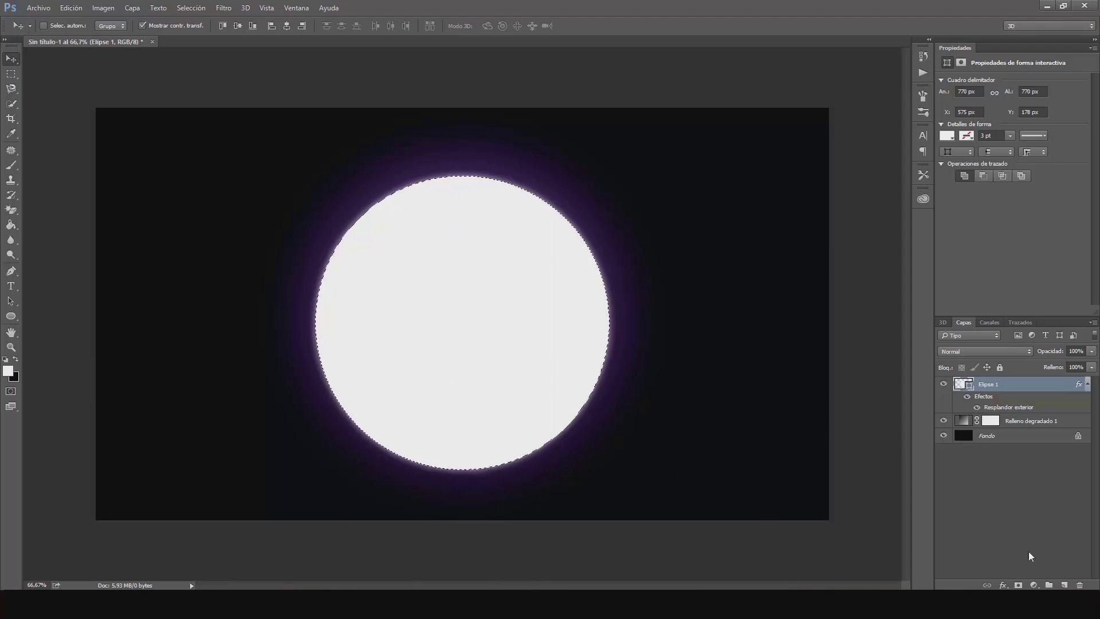
pyautogui.click(1064, 585)
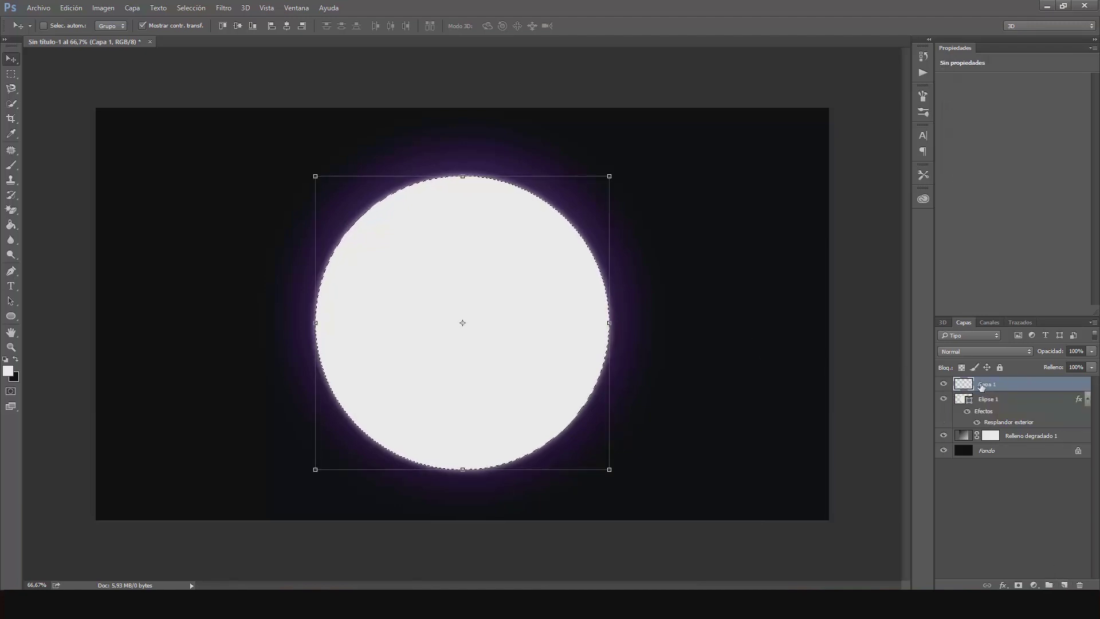
pyautogui.click(16, 359)
# Render the Nubes (Clouds) filter into the circle selection three times
pyautogui.click(224, 8)
pyautogui.moveTo(318, 236)
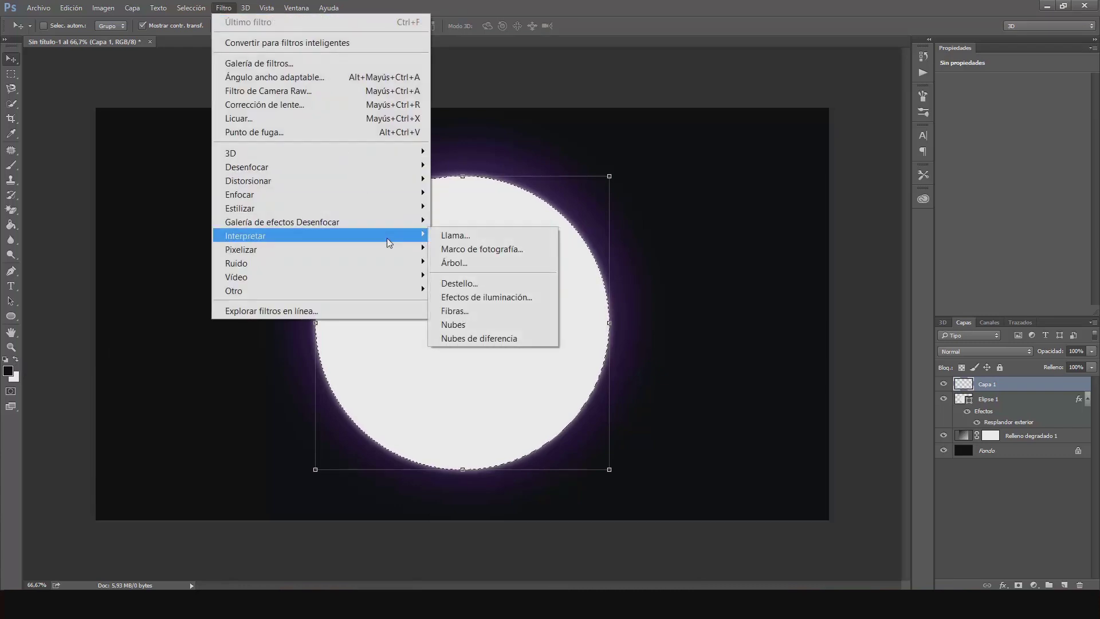
pyautogui.click(498, 323)
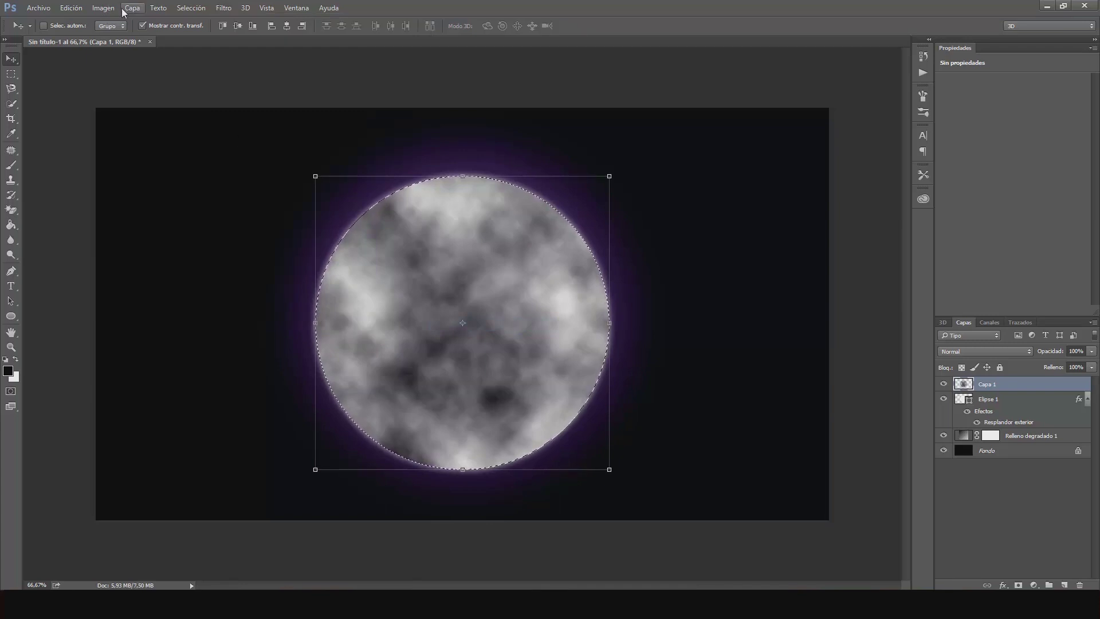
pyautogui.click(225, 11)
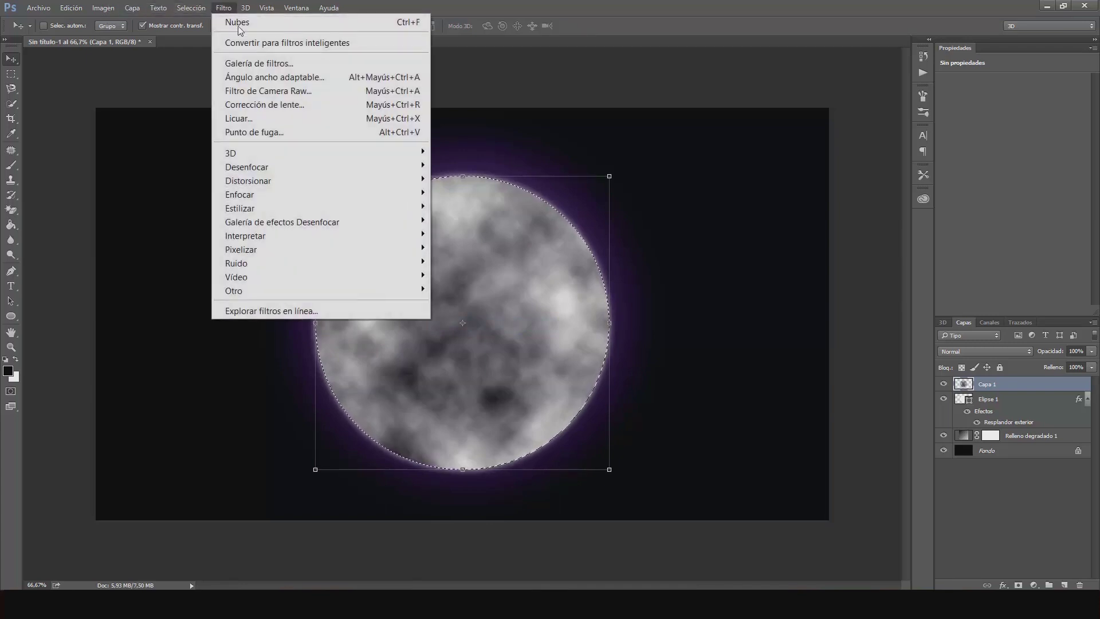
pyautogui.click(239, 28)
pyautogui.click(223, 8)
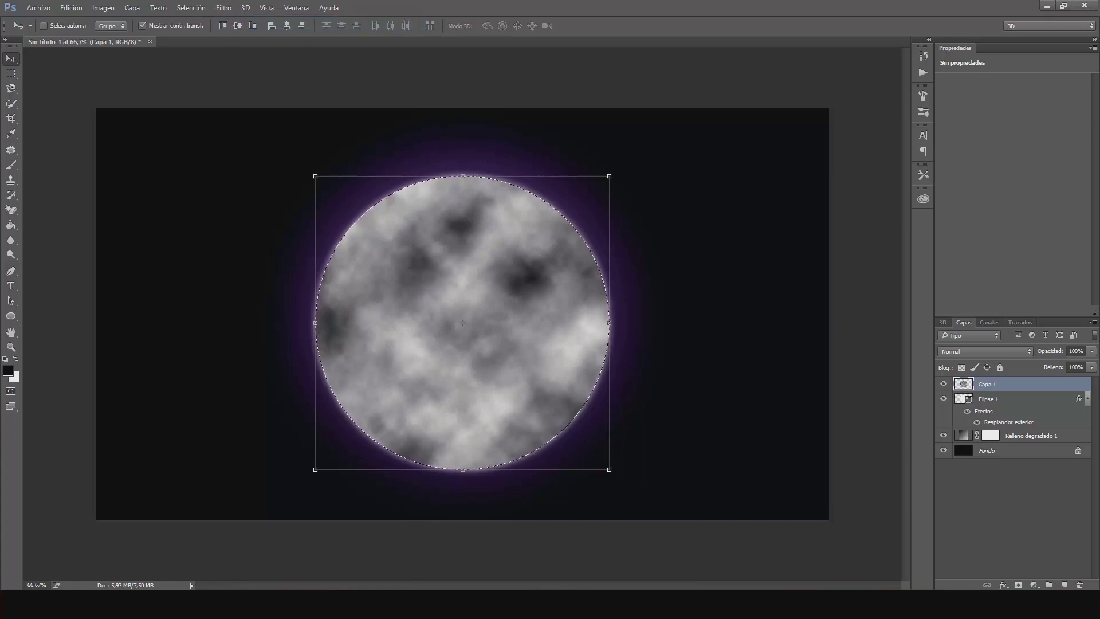
# Add a pure white Superposición de colores layer style to Capa 1
pyautogui.click(1002, 585)
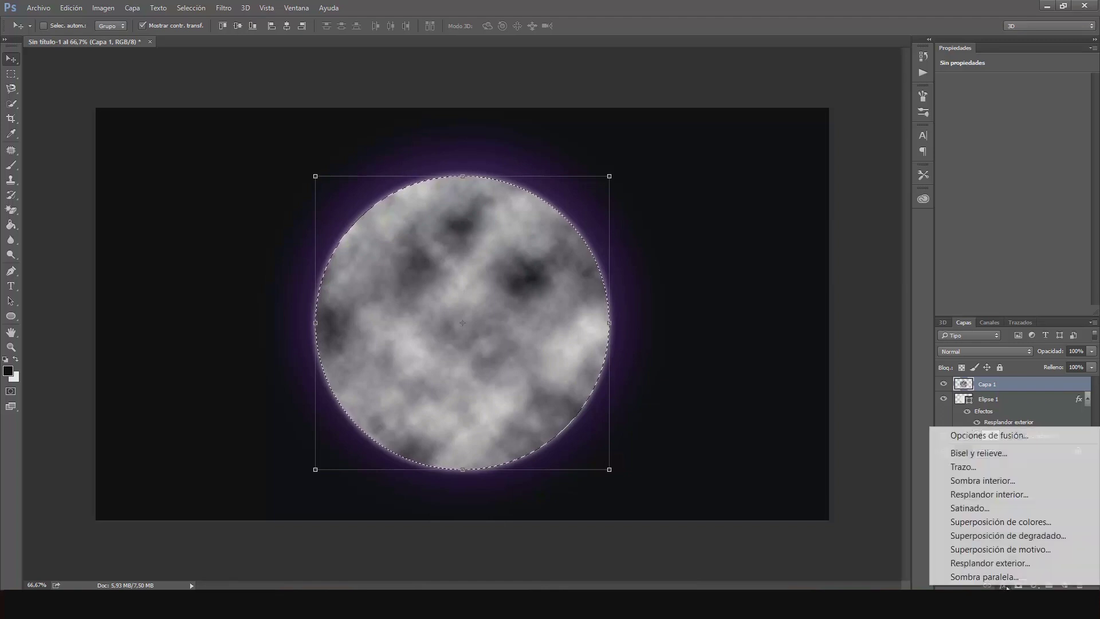
pyautogui.click(998, 437)
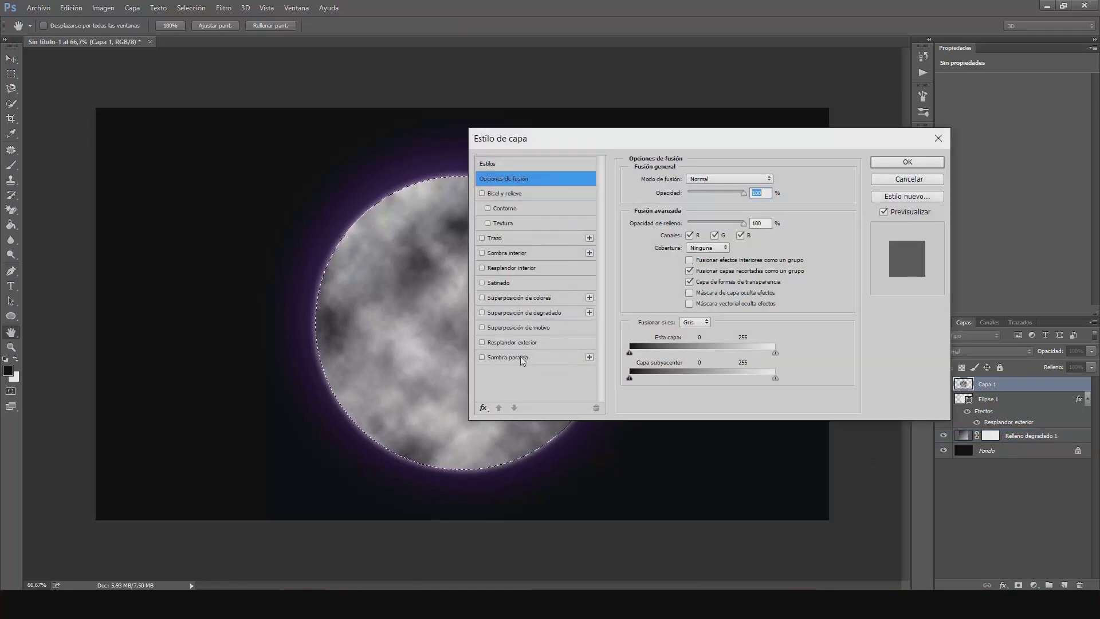
pyautogui.click(547, 298)
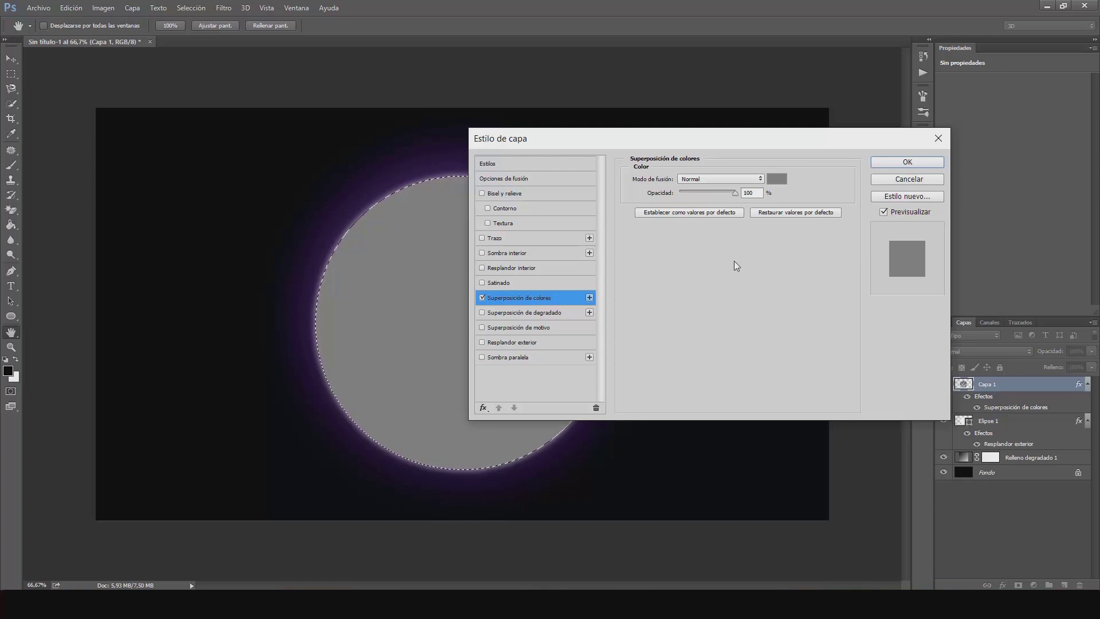
pyautogui.click(777, 179)
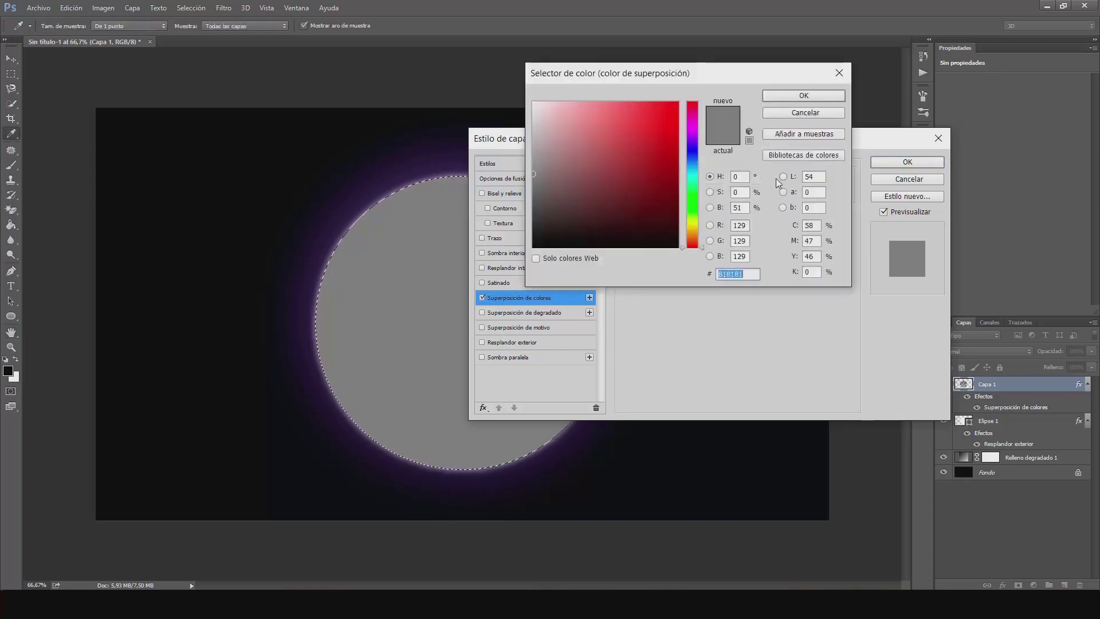
pyautogui.click(533, 103)
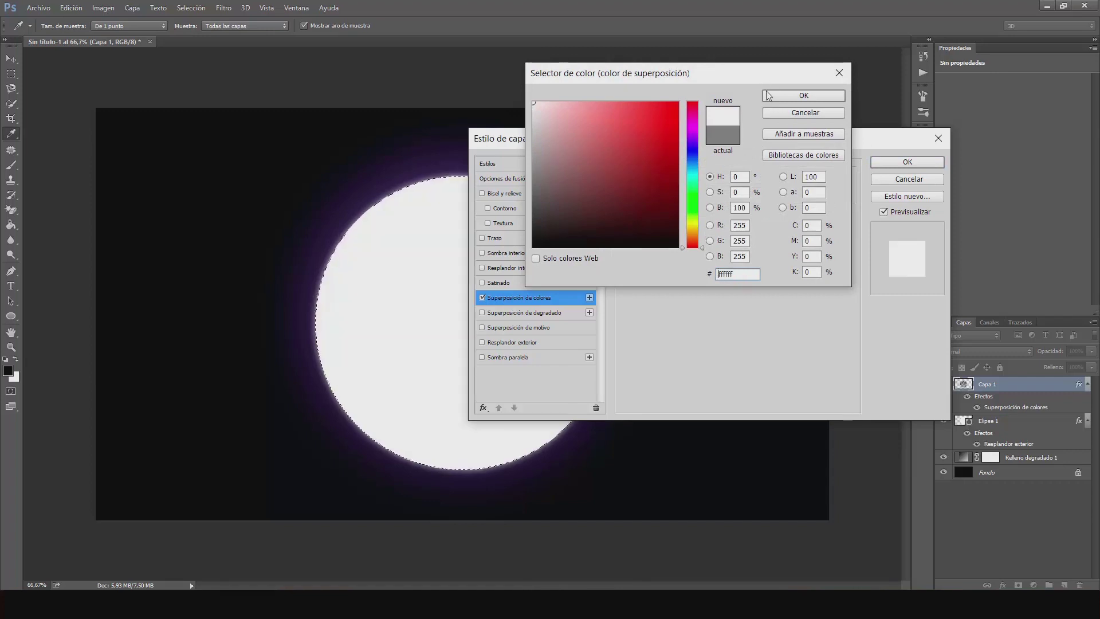
pyautogui.click(788, 96)
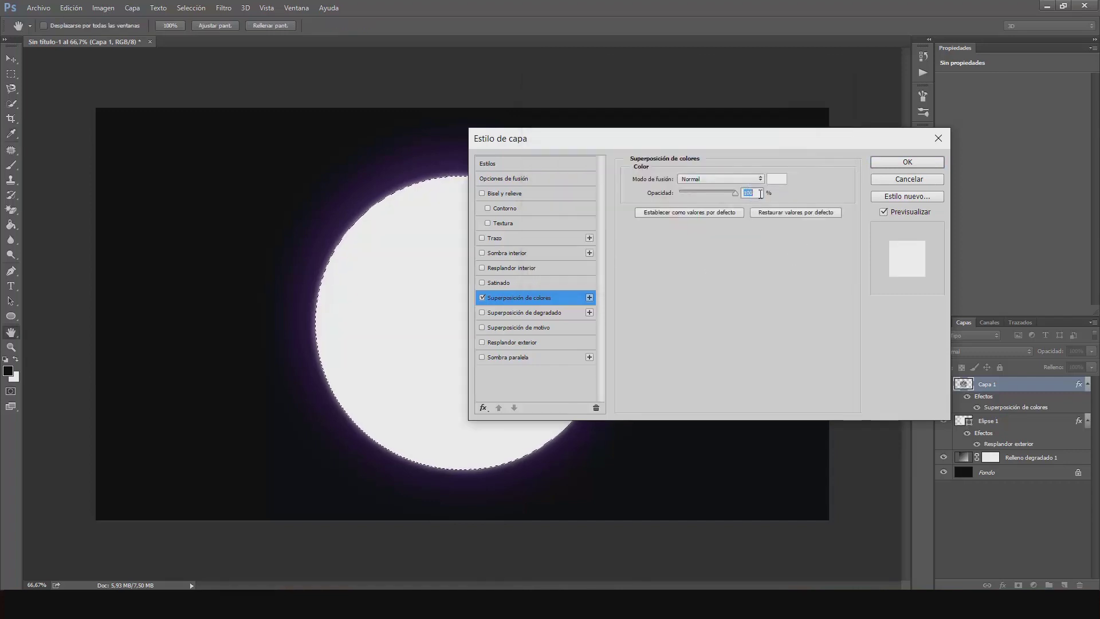
# Blend the white overlay in Sobreexpos. lineal (Añadir) at 40% opacity and apply it
pyautogui.write('40')
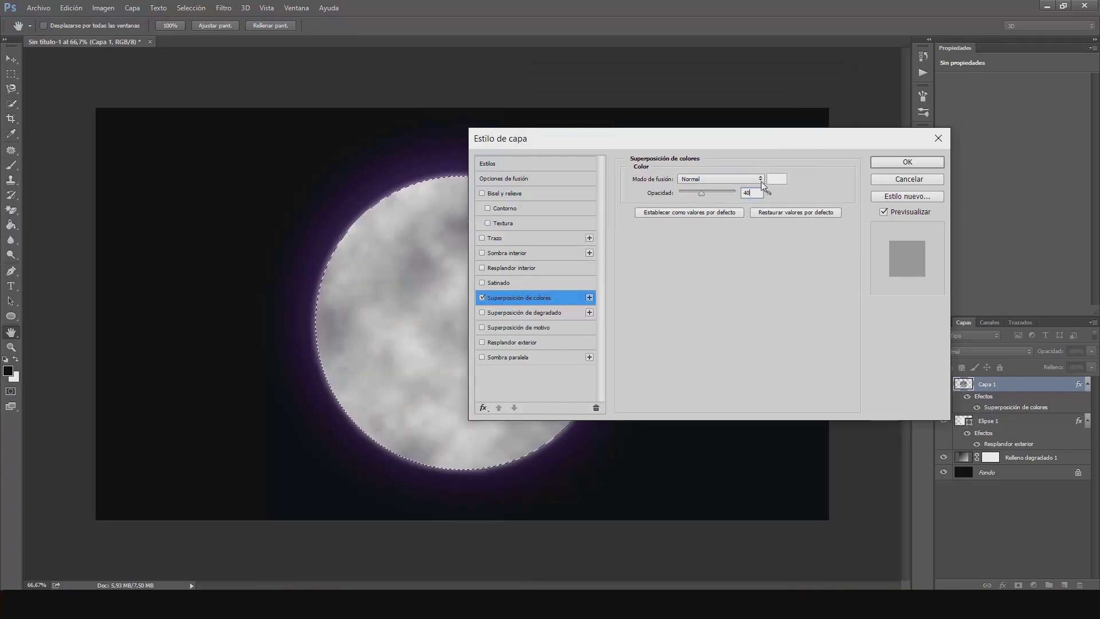
pyautogui.click(761, 180)
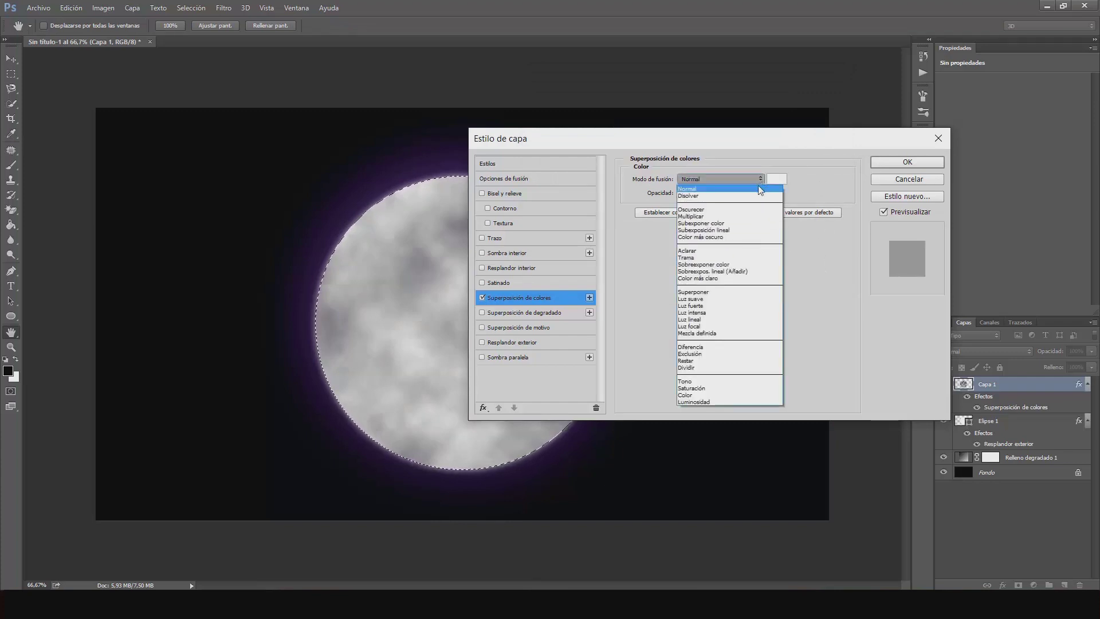
pyautogui.click(731, 271)
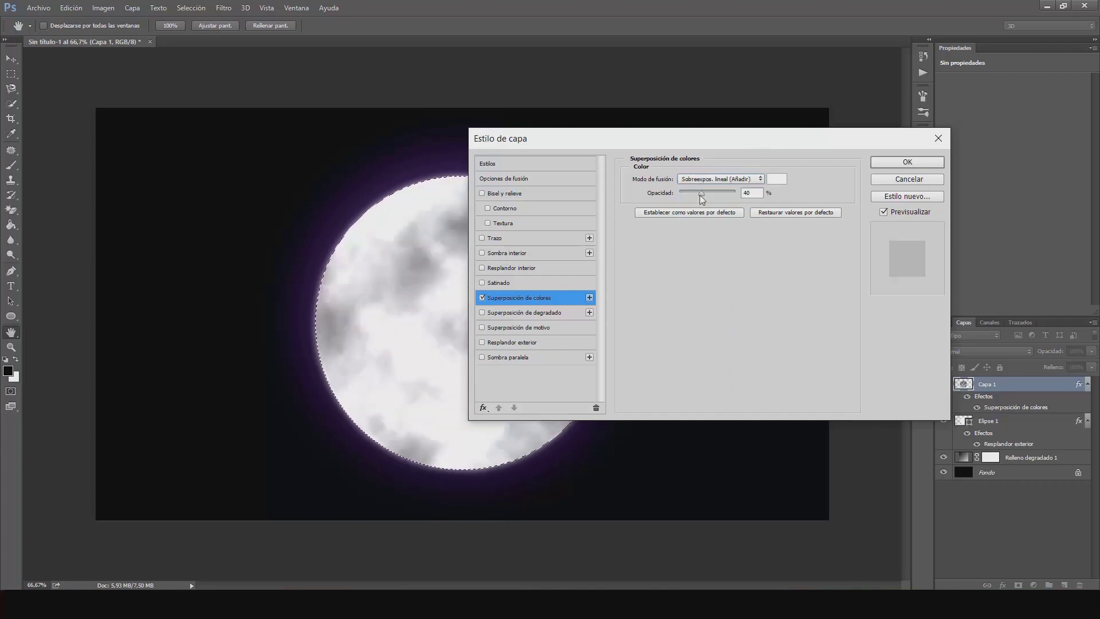
pyautogui.moveTo(701, 194); pyautogui.dragTo(694, 195)
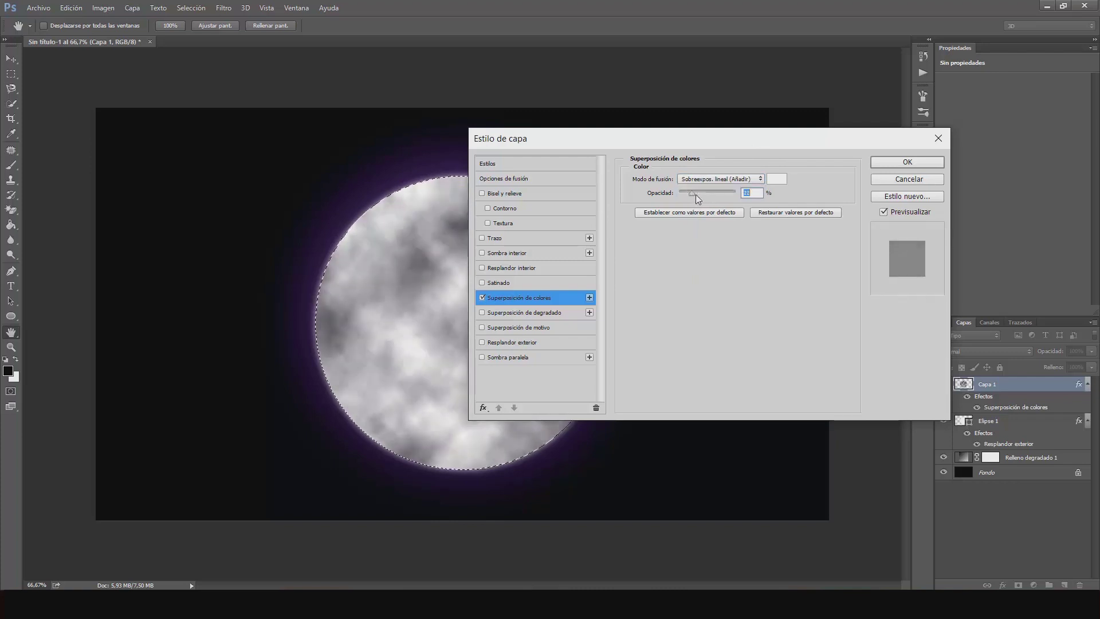
pyautogui.moveTo(696, 194)
pyautogui.mouseDown()
pyautogui.moveTo(683, 194)
pyautogui.moveTo(695, 194)
pyautogui.mouseUp()
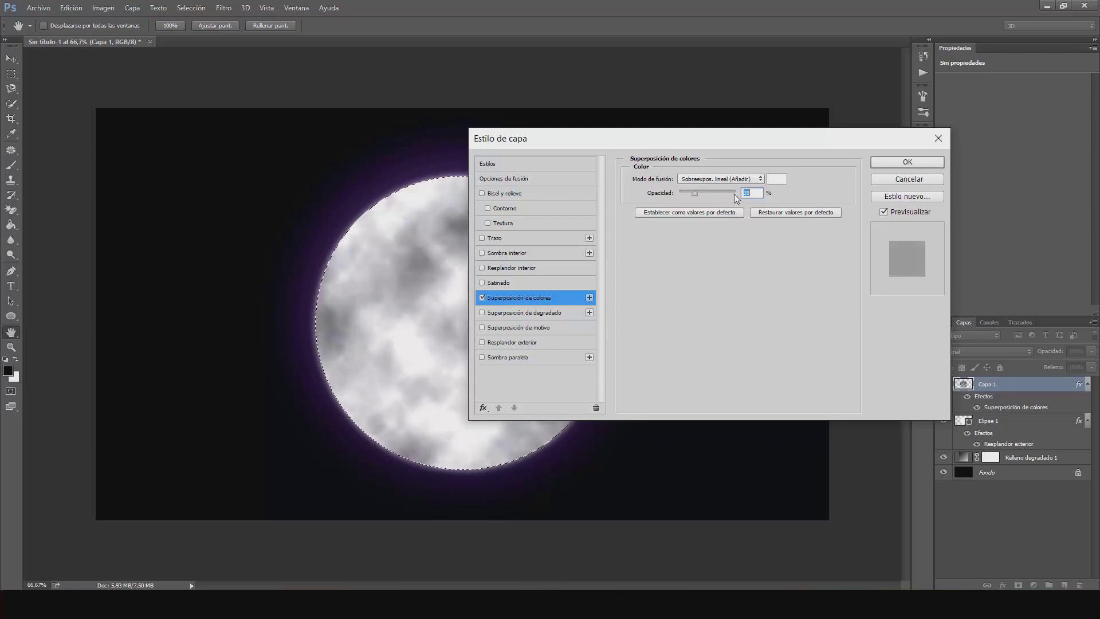
pyautogui.write('40')
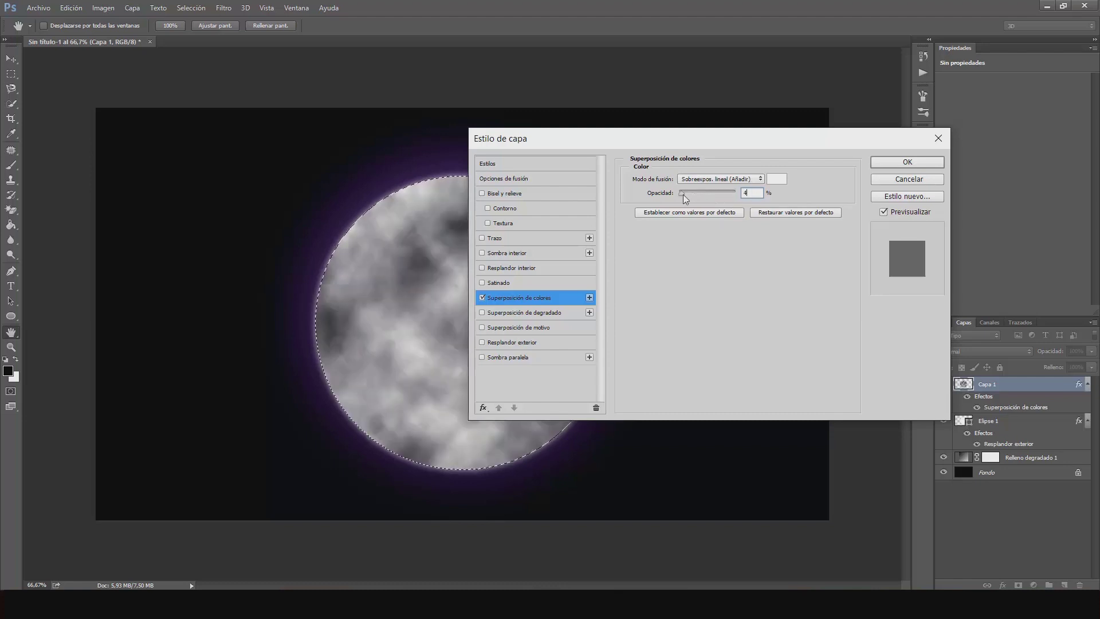
pyautogui.click(879, 162)
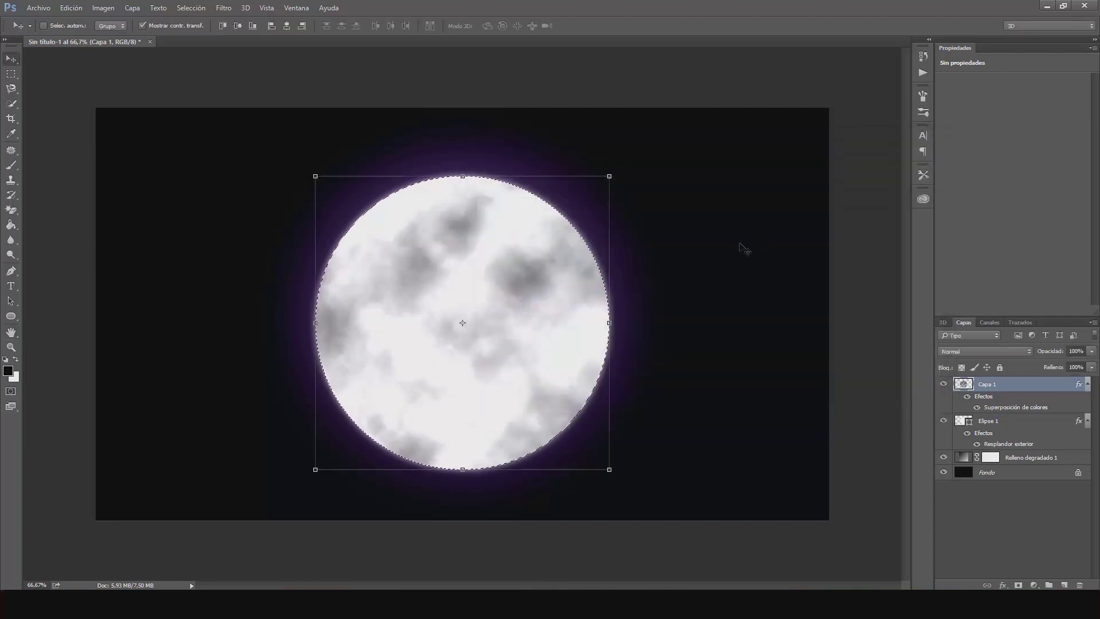
# Deselect the moon circle, turn off Selec. autom., and switch to the Rectangular Marquee tool
pyautogui.hotkey('ctrl', 'd')
pyautogui.click(43, 25)
pyautogui.click(10, 74)
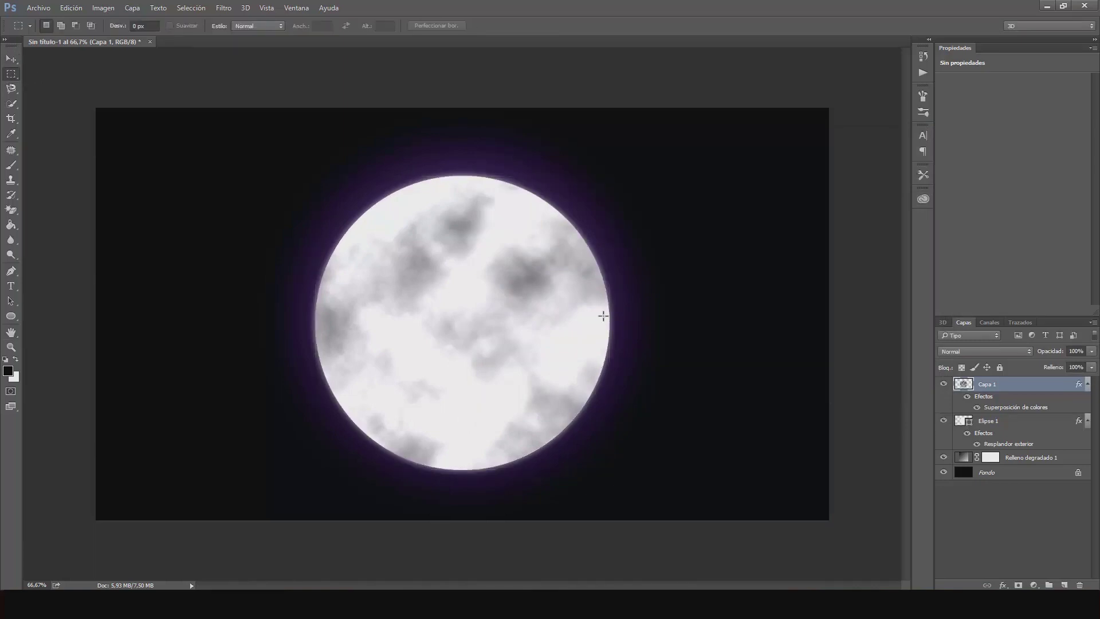